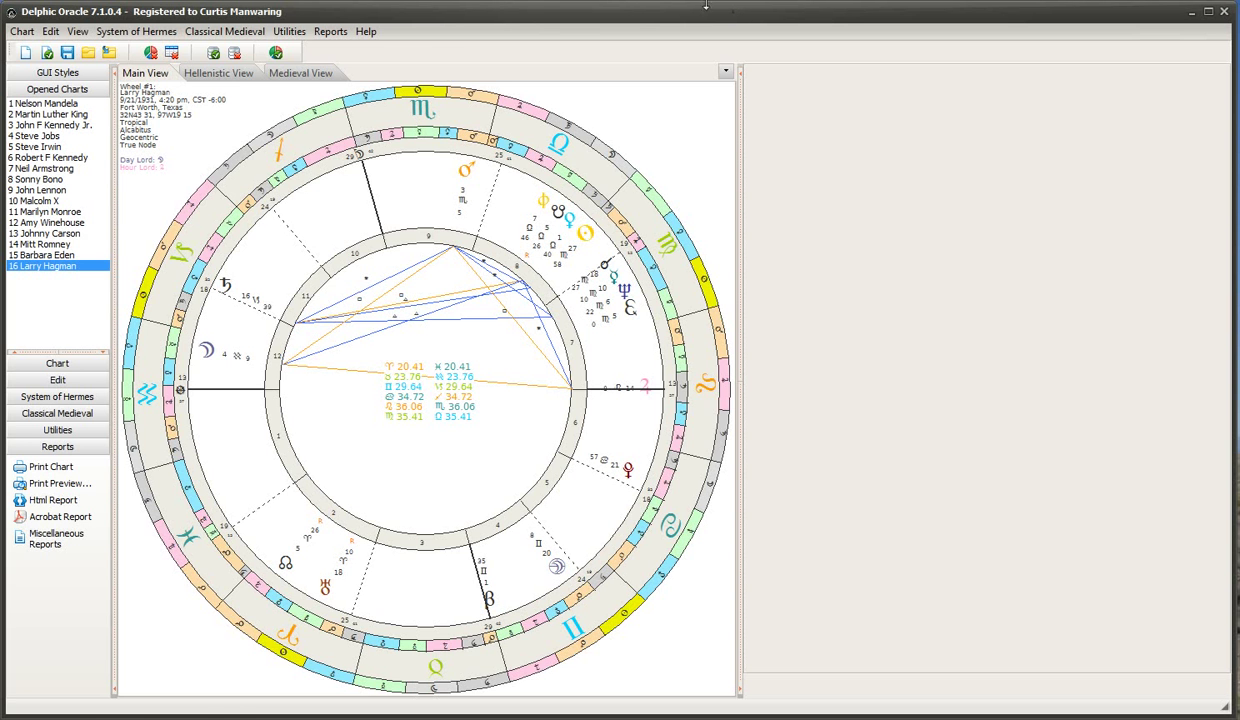
Generate a Modern Solar Return from natal chart 15, searched in the past, as chart 17.
{"action": "left_click", "coordinate": [293, 35]}
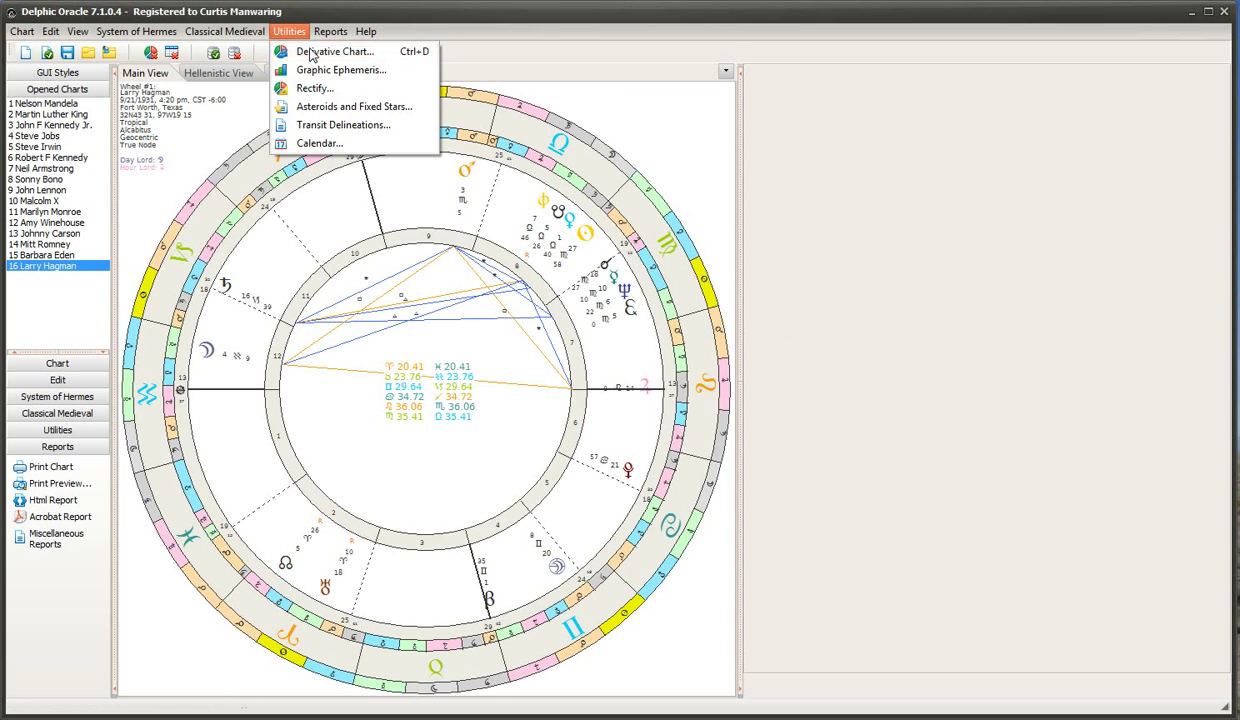
{"action": "left_click", "coordinate": [312, 52]}
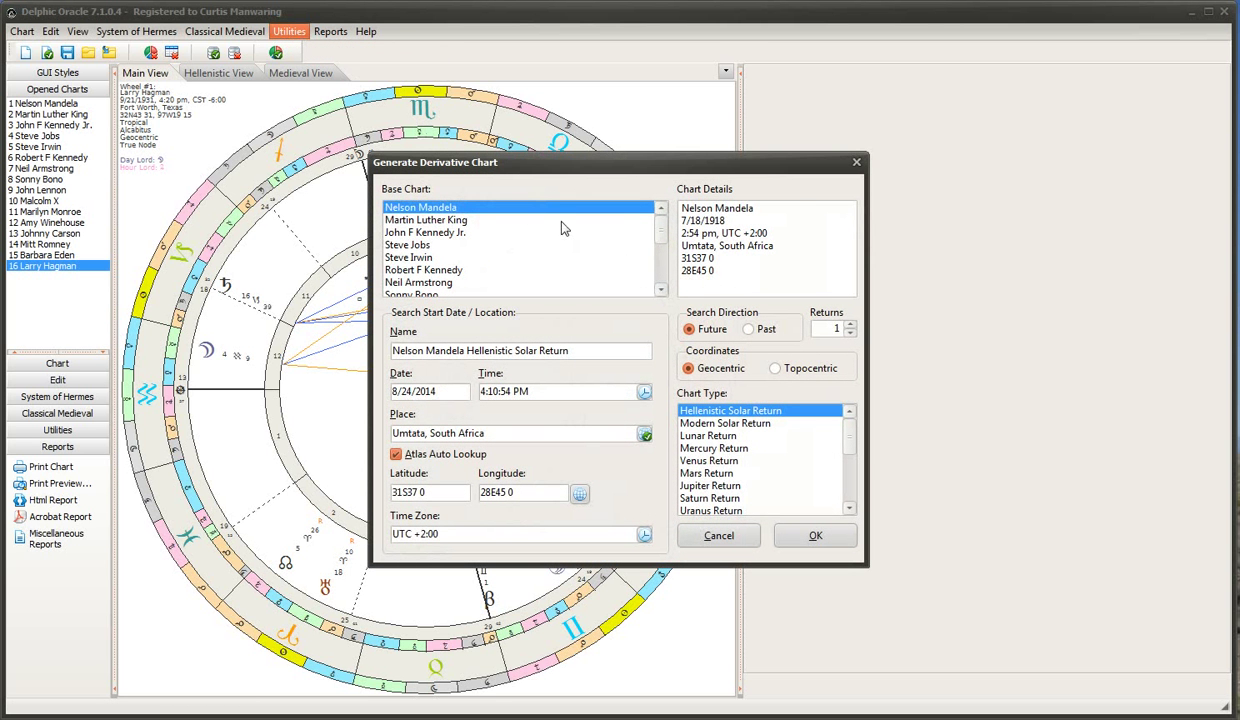
{"action": "left_click", "coordinate": [658, 254]}
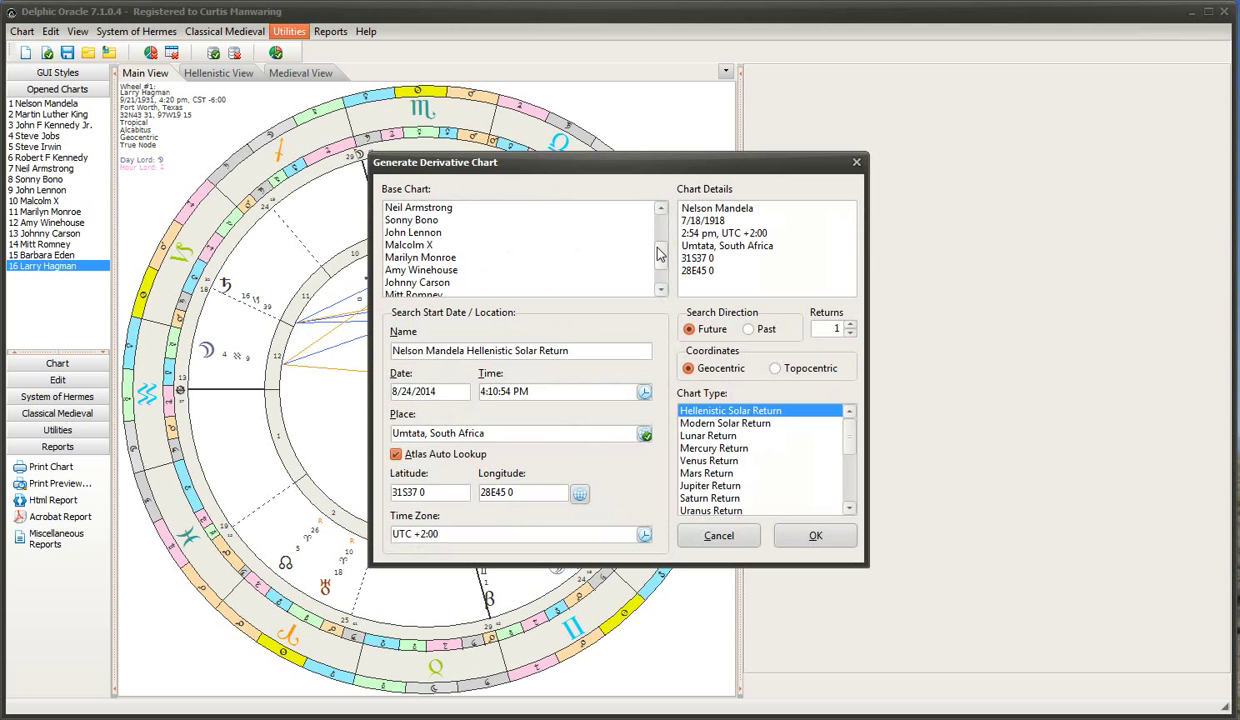
{"action": "left_click_drag", "start_coordinate": [658, 254], "coordinate": [658, 277]}
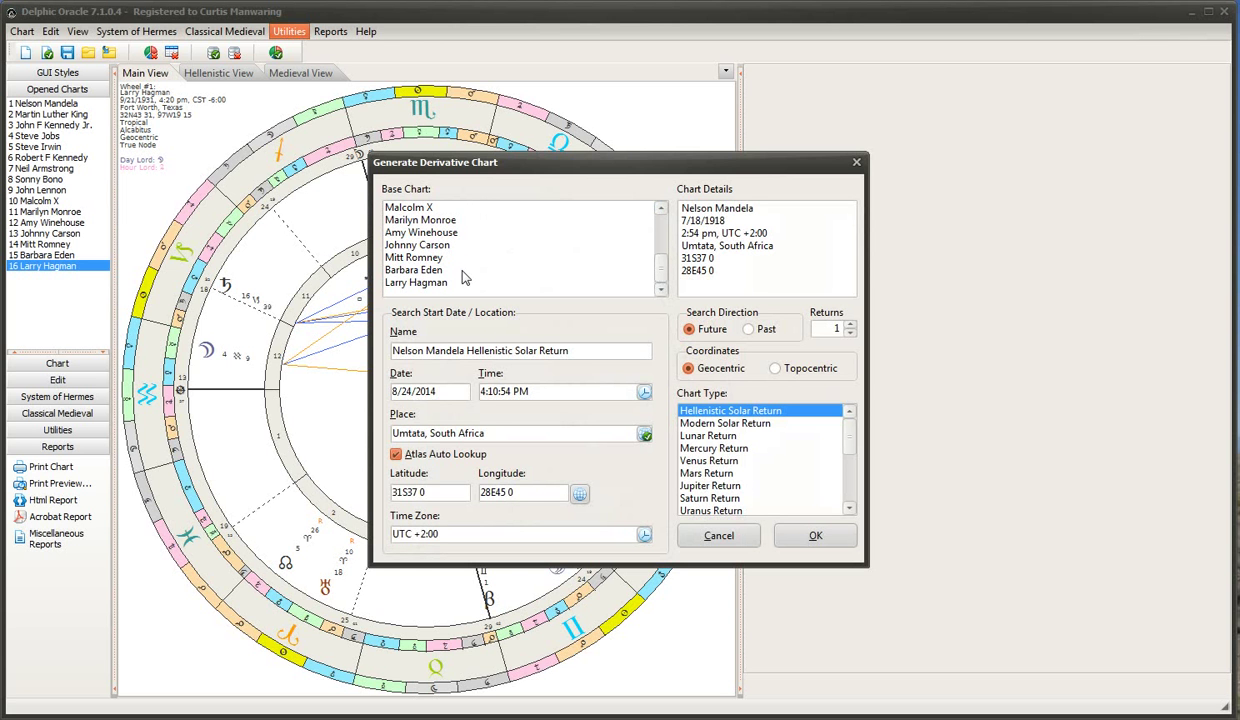
{"action": "left_click", "coordinate": [450, 272]}
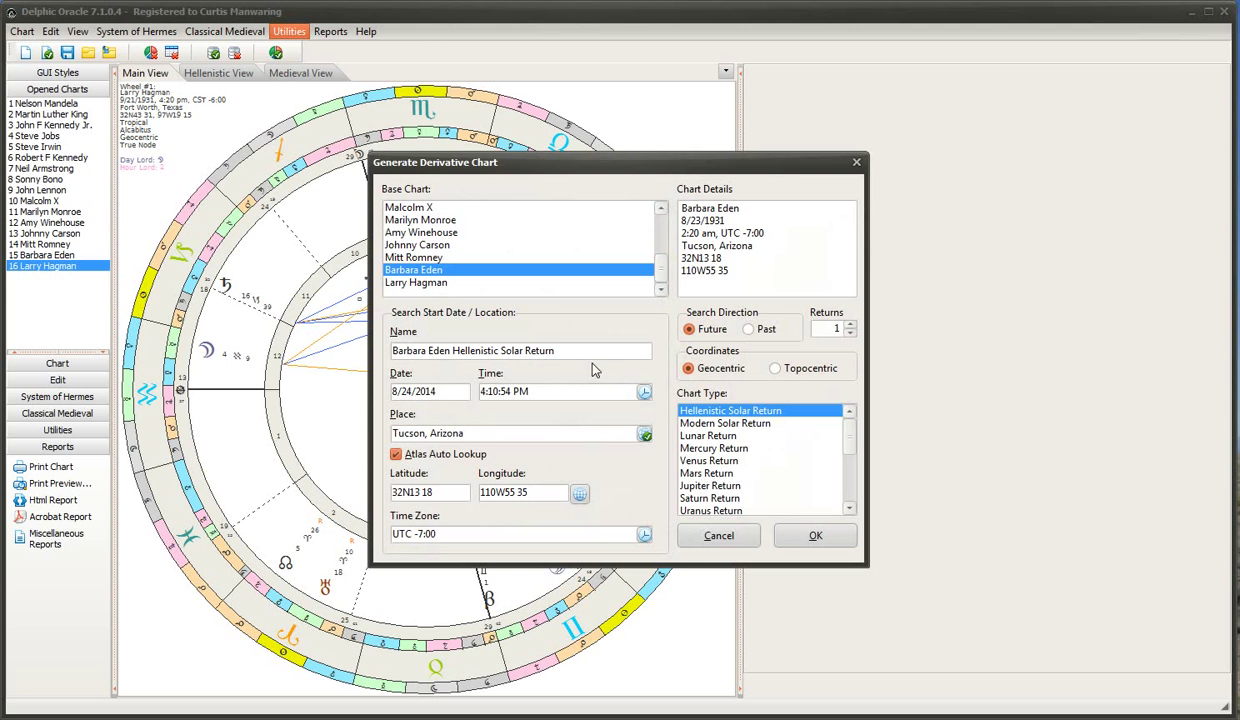
{"action": "left_click", "coordinate": [687, 424]}
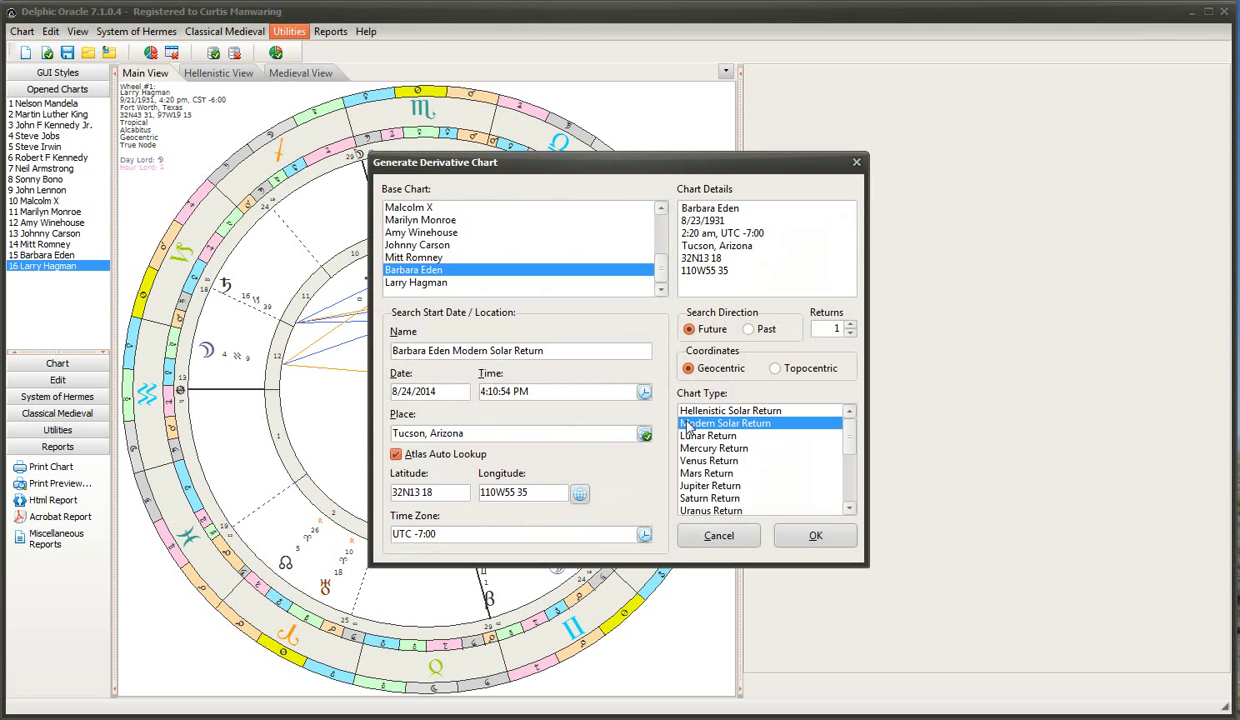
{"action": "left_click", "coordinate": [752, 331]}
{"action": "left_click", "coordinate": [803, 540]}
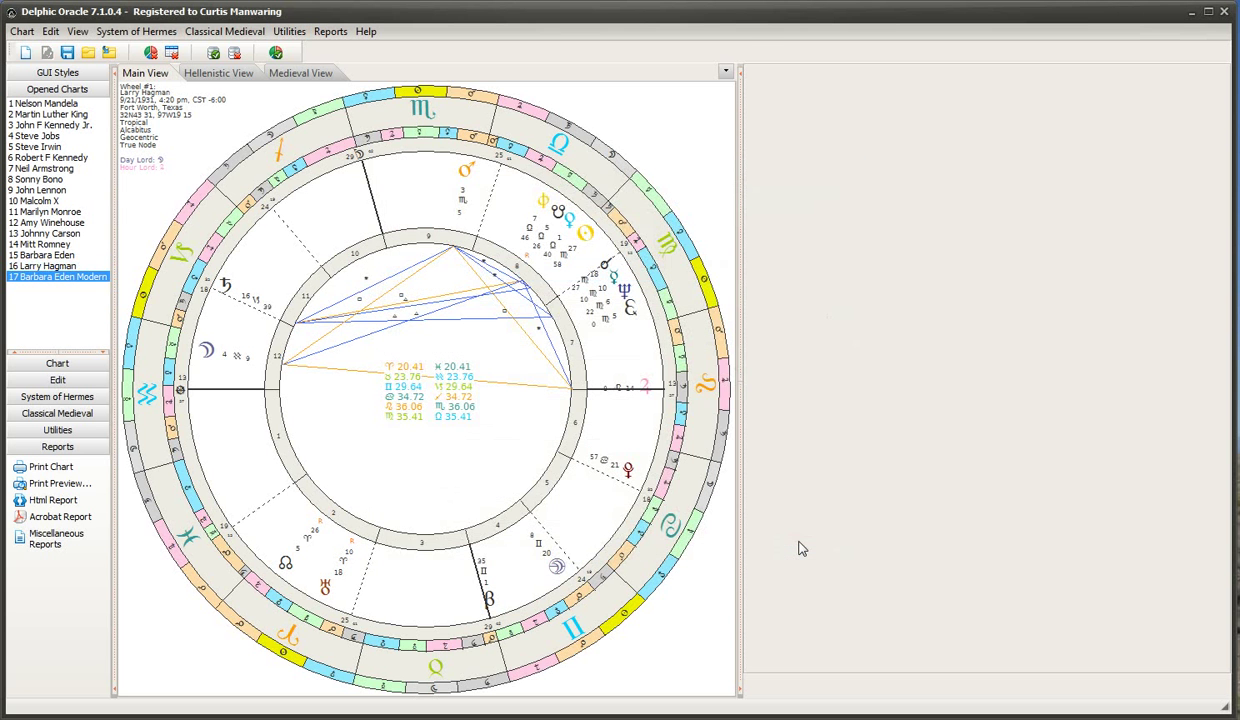
Show chart 17's Modern Solar Return on the wheel and expand the Classical Medieval techniques.
{"action": "left_click", "coordinate": [89, 280]}
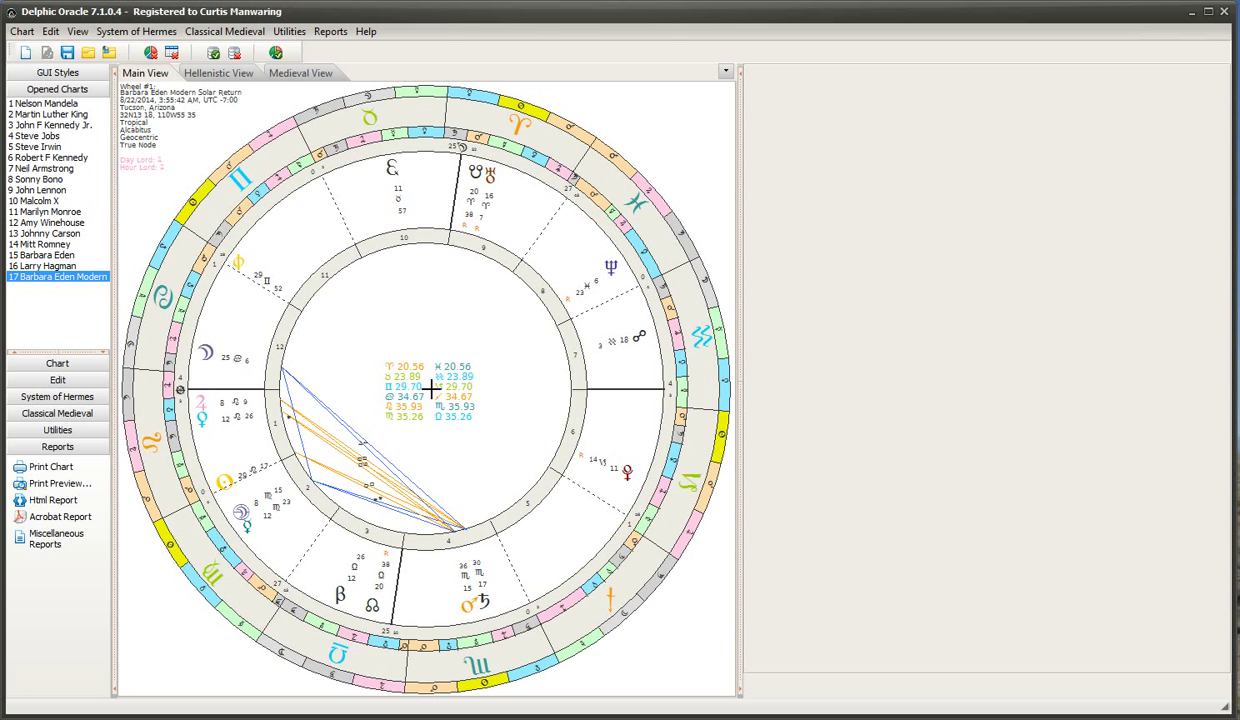
{"action": "left_click", "coordinate": [93, 416]}
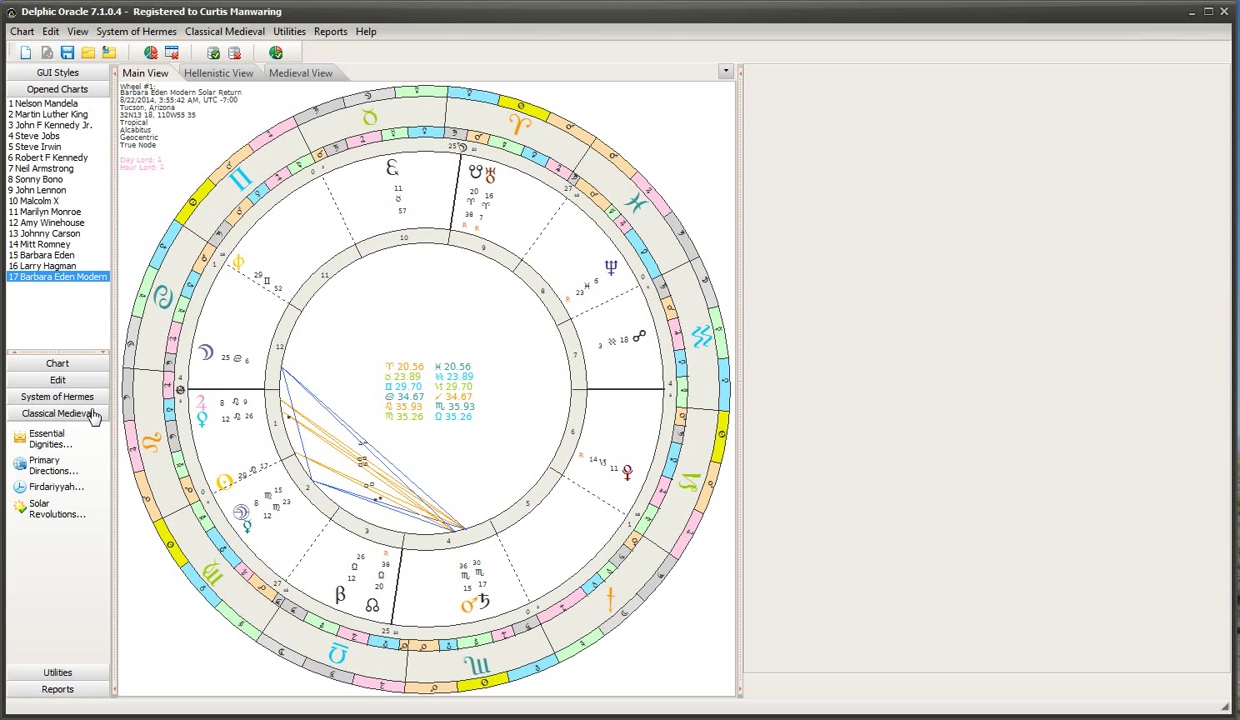
Calculate the Solar Revolution table of Ascendant directions and dates, with Directed Point on Ascendant.
{"action": "left_click", "coordinate": [55, 516]}
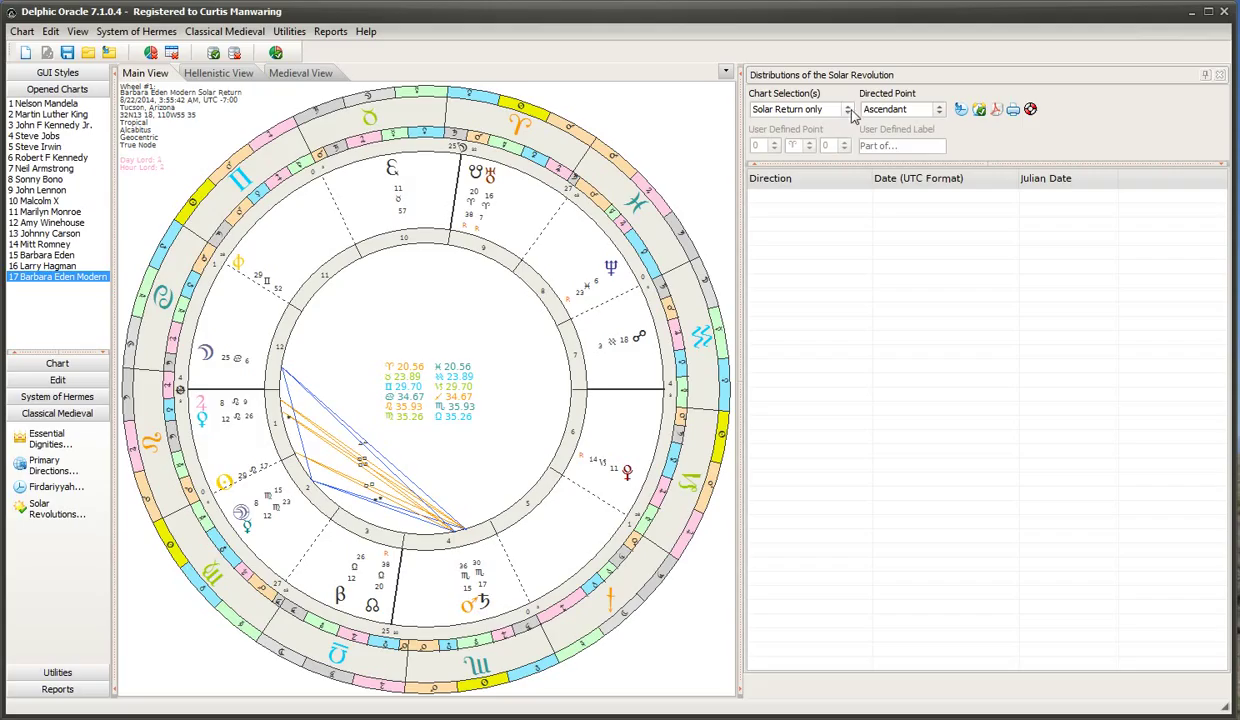
{"action": "left_click", "coordinate": [939, 111]}
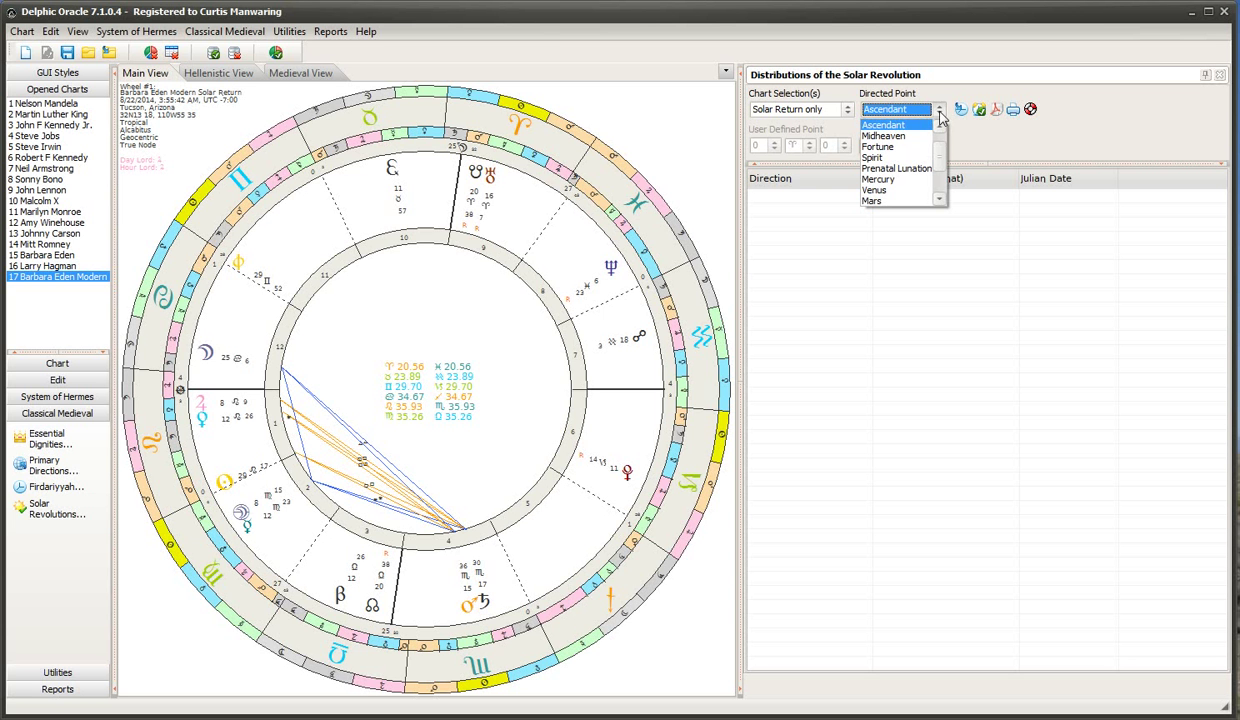
{"action": "scroll", "coordinate": [939, 145], "scroll_direction": "up", "scroll_amount": 1}
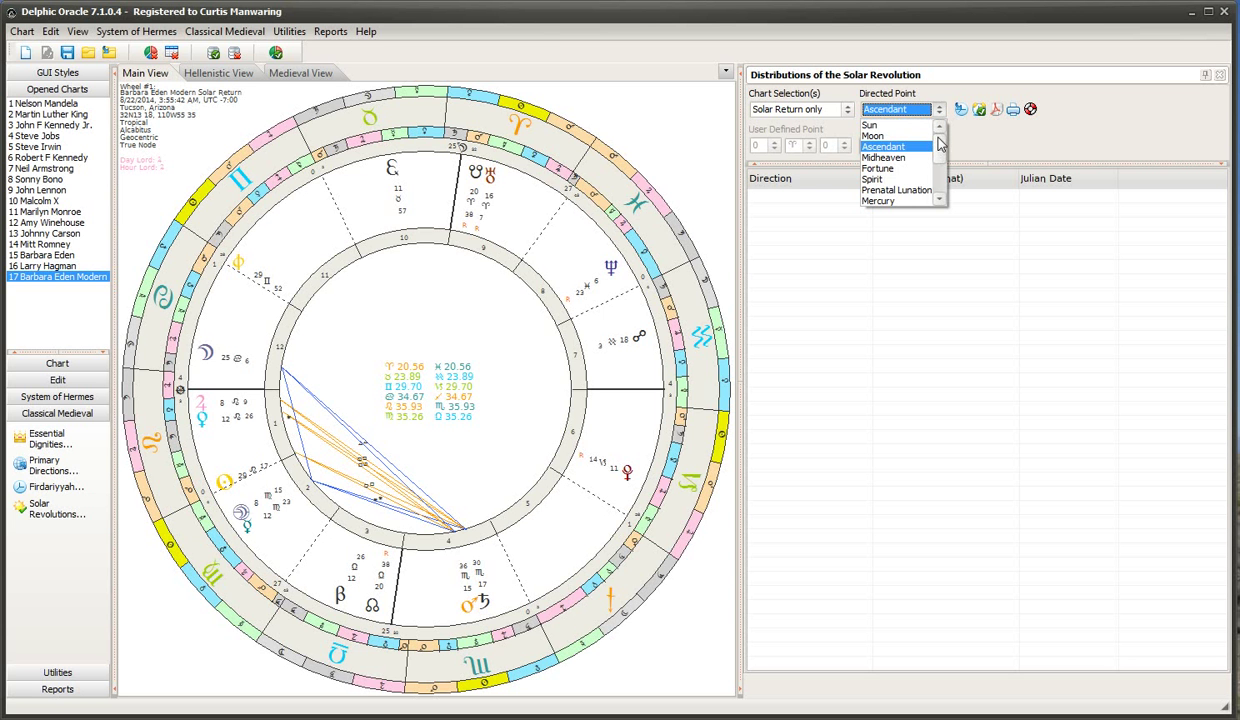
{"action": "left_click_drag", "start_coordinate": [939, 145], "coordinate": [939, 168]}
{"action": "left_click", "coordinate": [939, 145]}
{"action": "left_click", "coordinate": [968, 143]}
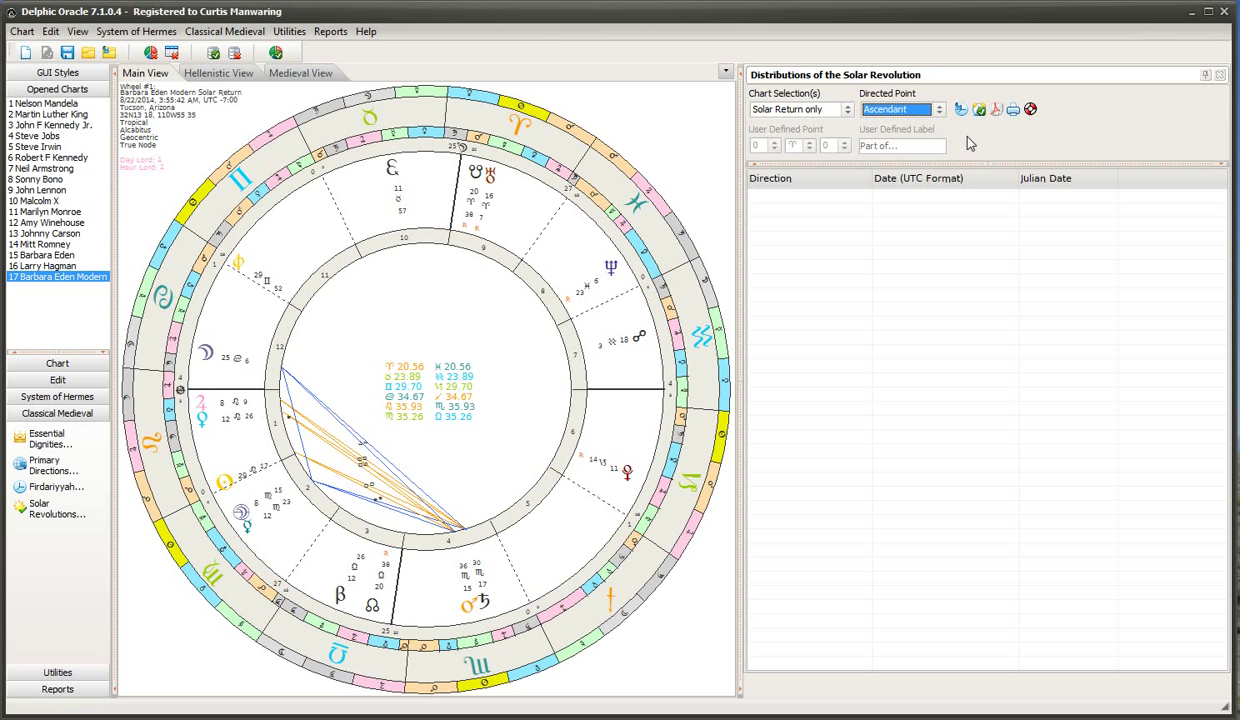
{"action": "left_click", "coordinate": [960, 109]}
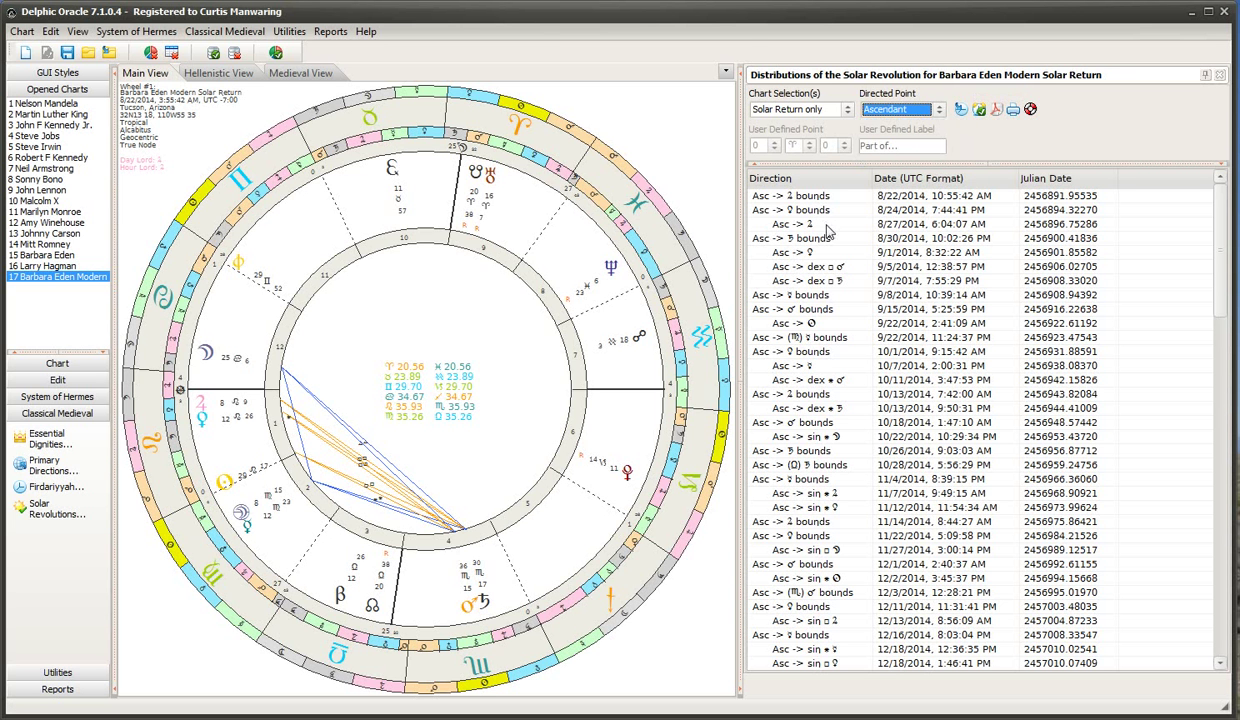
Show transits for 8/27/2014 from the Asc-to-Jupiter row, then expand System of Hermes.
{"action": "left_click", "coordinate": [800, 228]}
{"action": "double_click", "coordinate": [803, 232]}
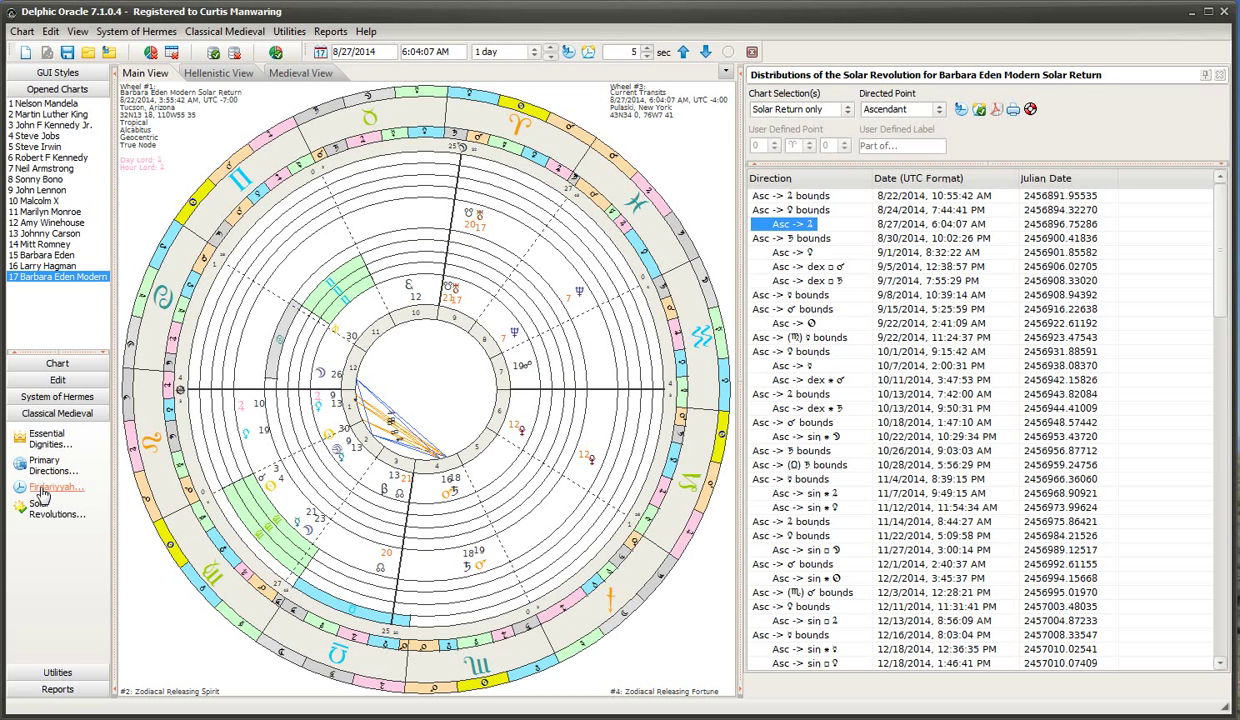
{"action": "left_click", "coordinate": [63, 399]}
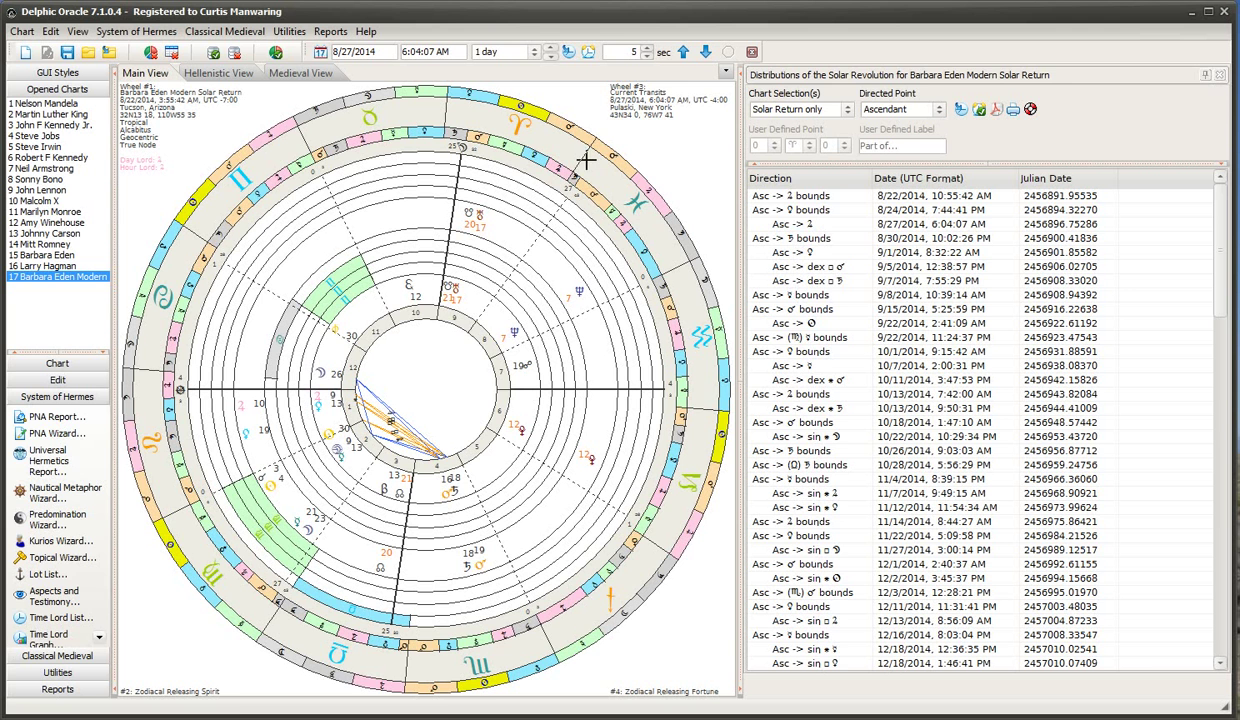
Redisplay chart 17 alone, leaving Chart Selection on Solar Return only.
{"action": "left_click", "coordinate": [60, 281]}
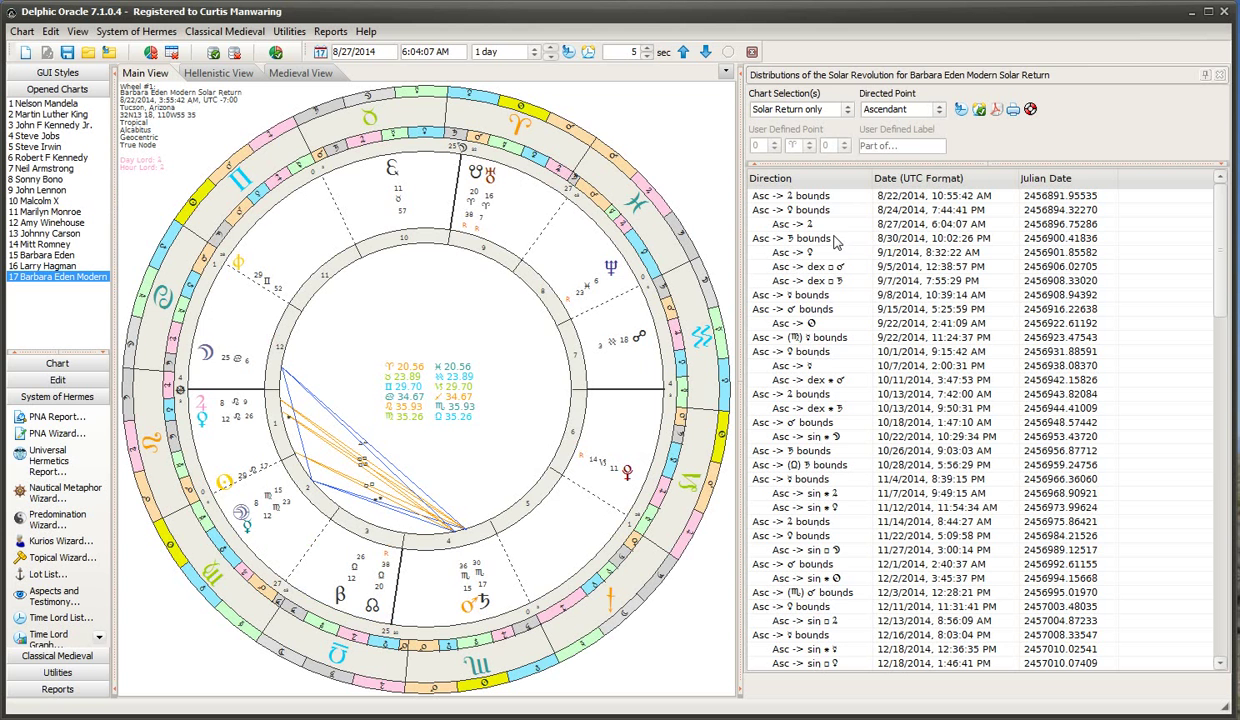
{"action": "left_click", "coordinate": [847, 110]}
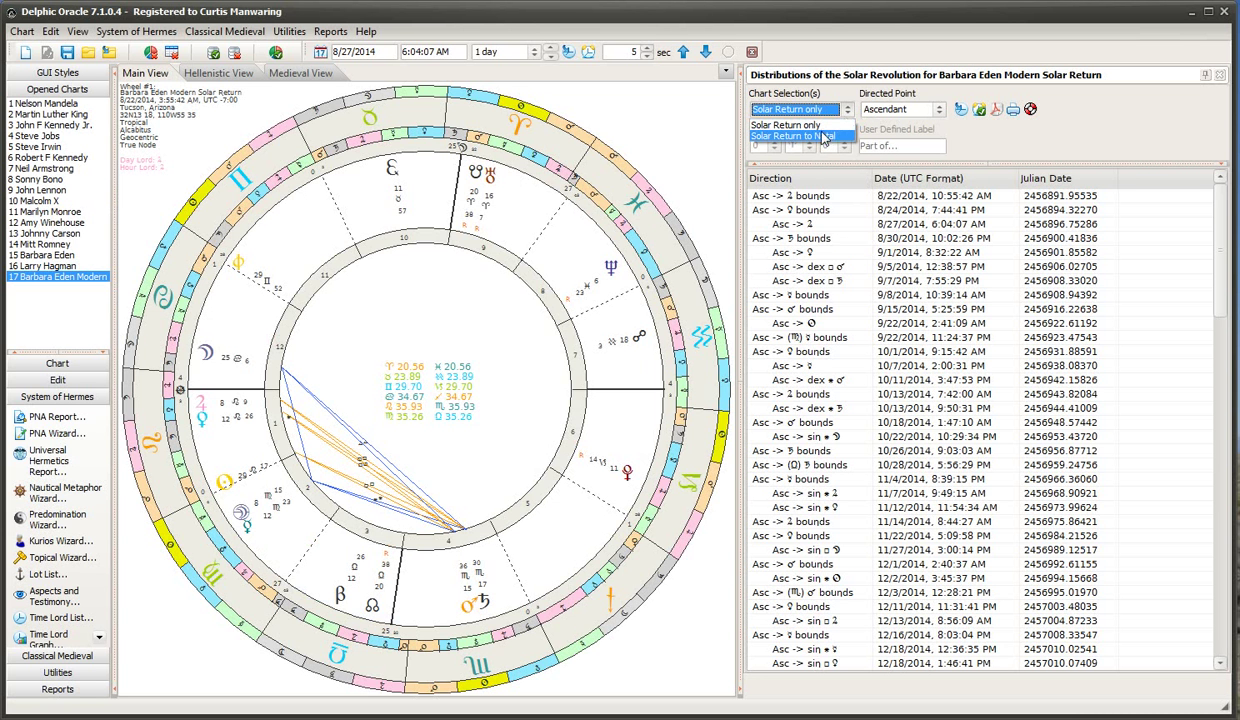
{"action": "left_click", "coordinate": [997, 137]}
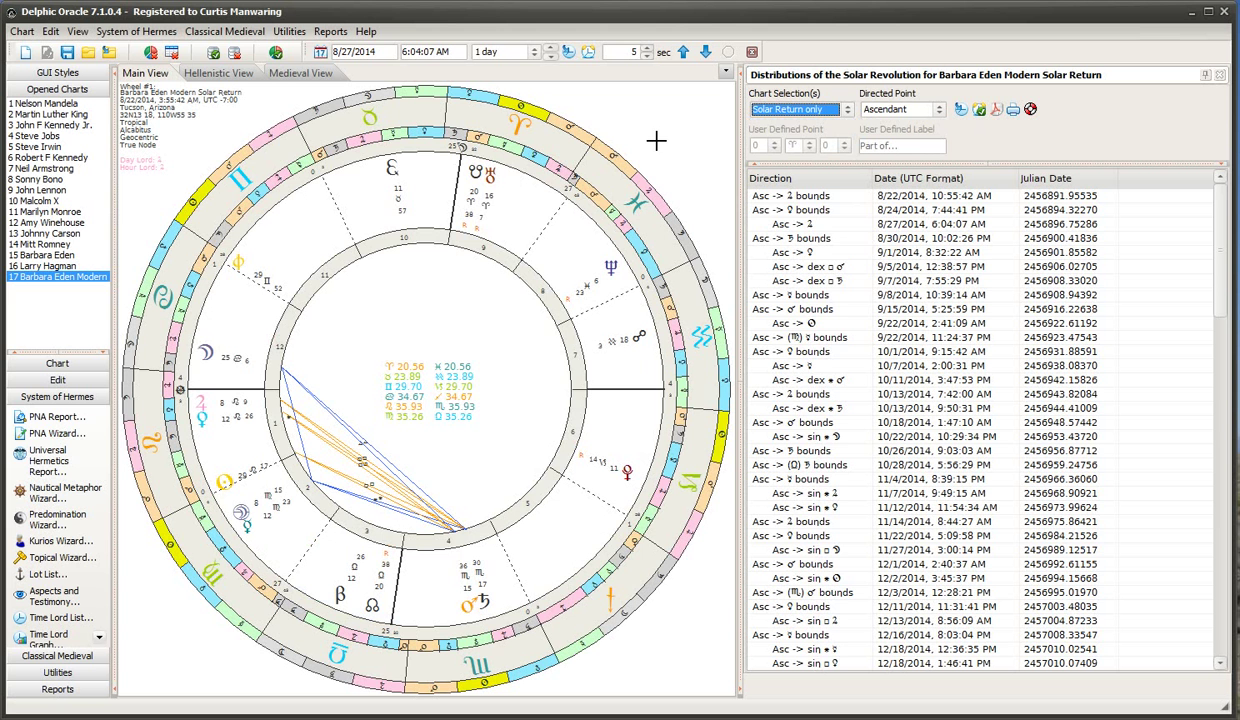
Combine natal chart 15 and Modern Solar Return chart 17 into a bi-wheel.
{"action": "double_click", "coordinate": [452, 316]}
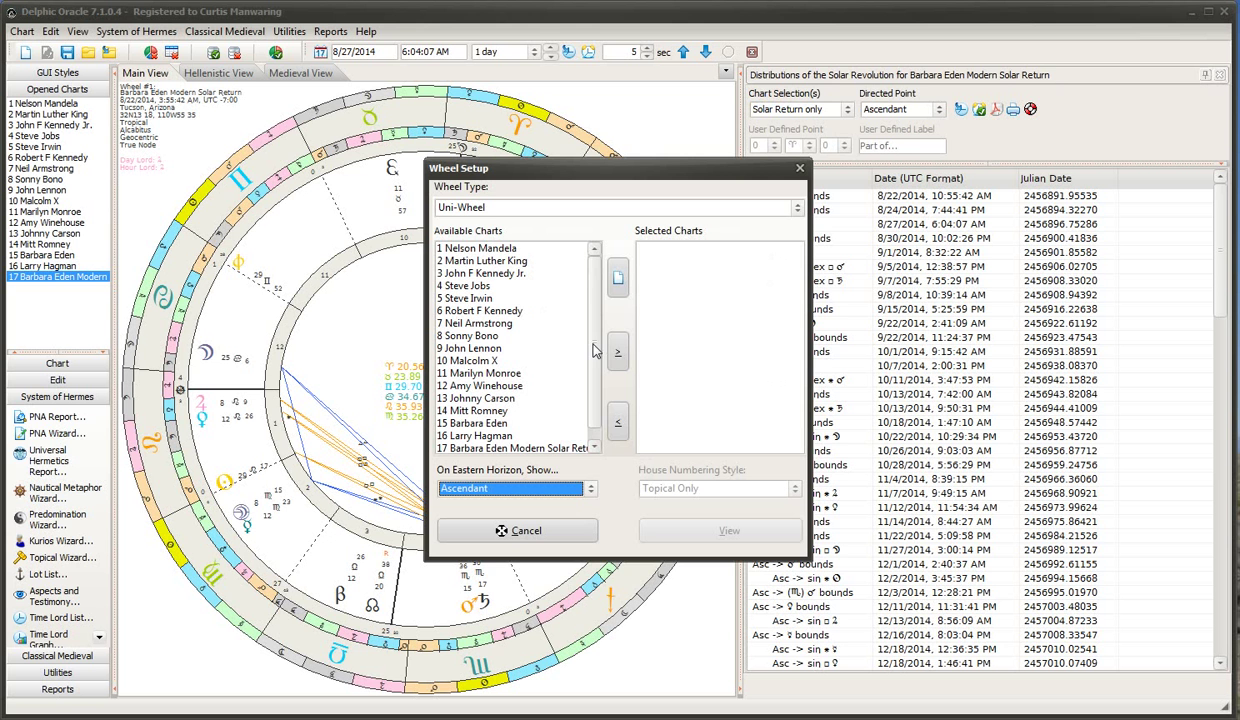
{"action": "scroll", "coordinate": [594, 362], "scroll_direction": "down", "scroll_amount": 1}
{"action": "scroll", "coordinate": [594, 362], "scroll_direction": "down", "scroll_amount": 1}
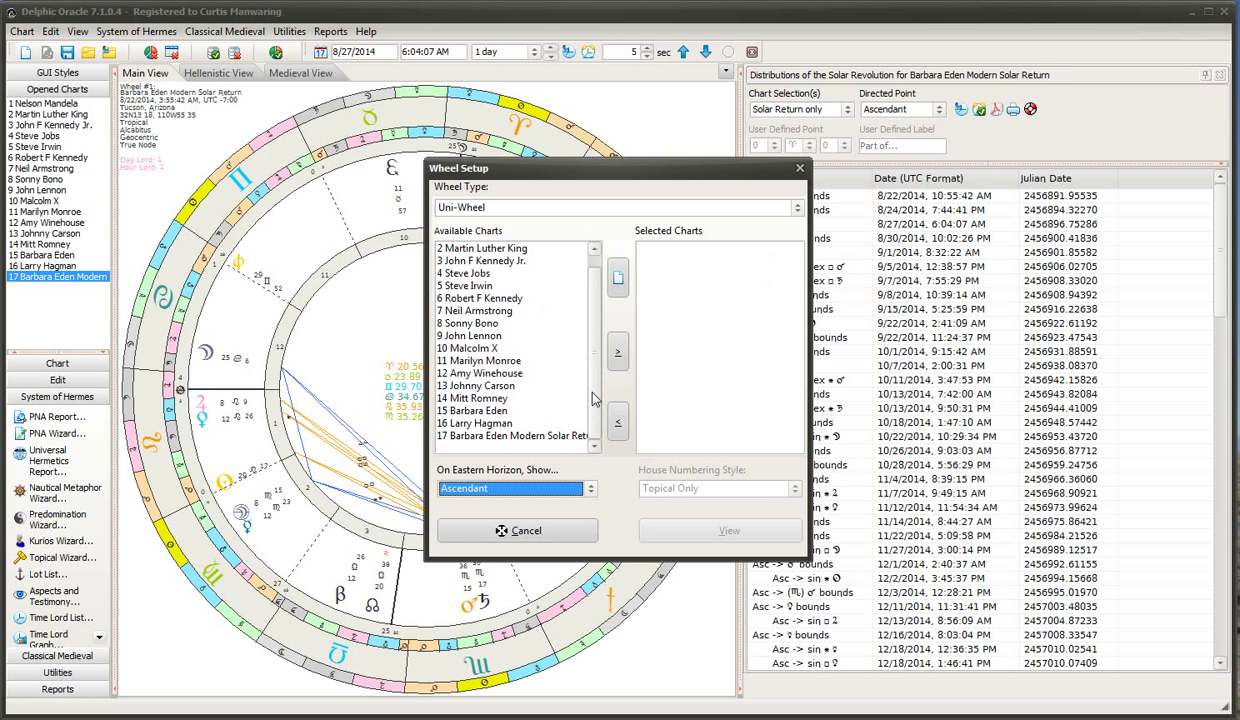
{"action": "double_click", "coordinate": [519, 411]}
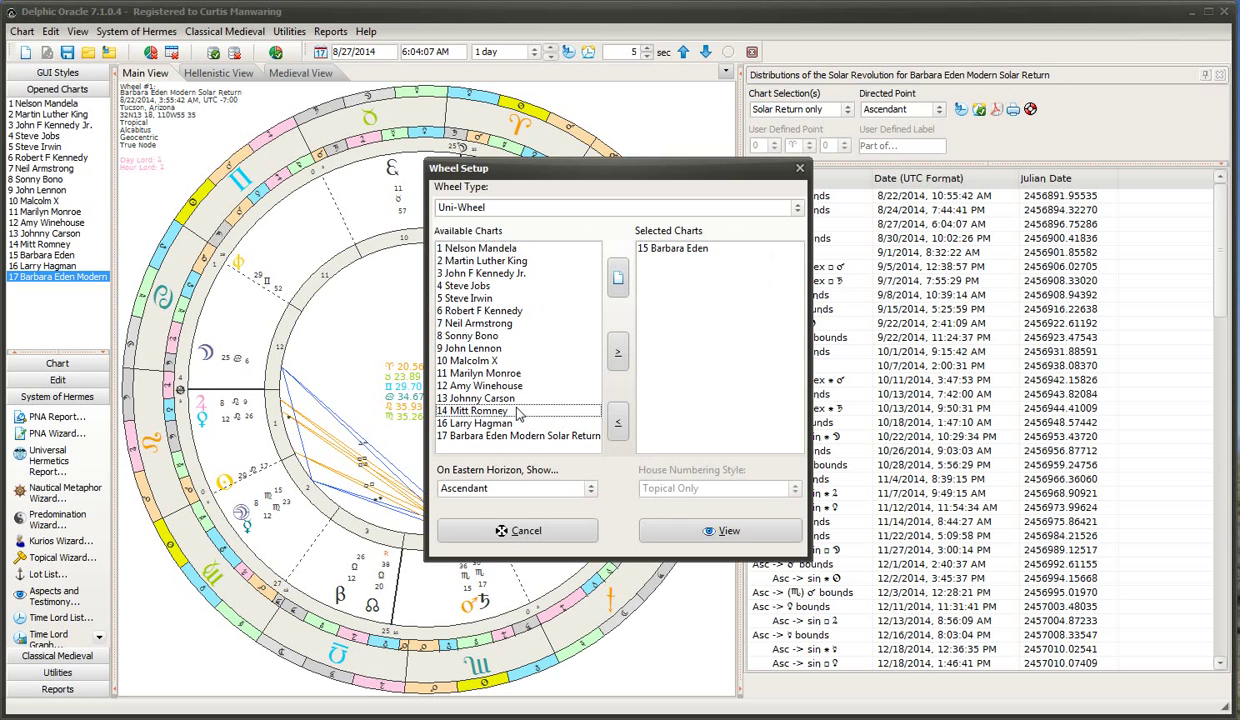
{"action": "left_click", "coordinate": [503, 437]}
{"action": "double_click", "coordinate": [503, 438]}
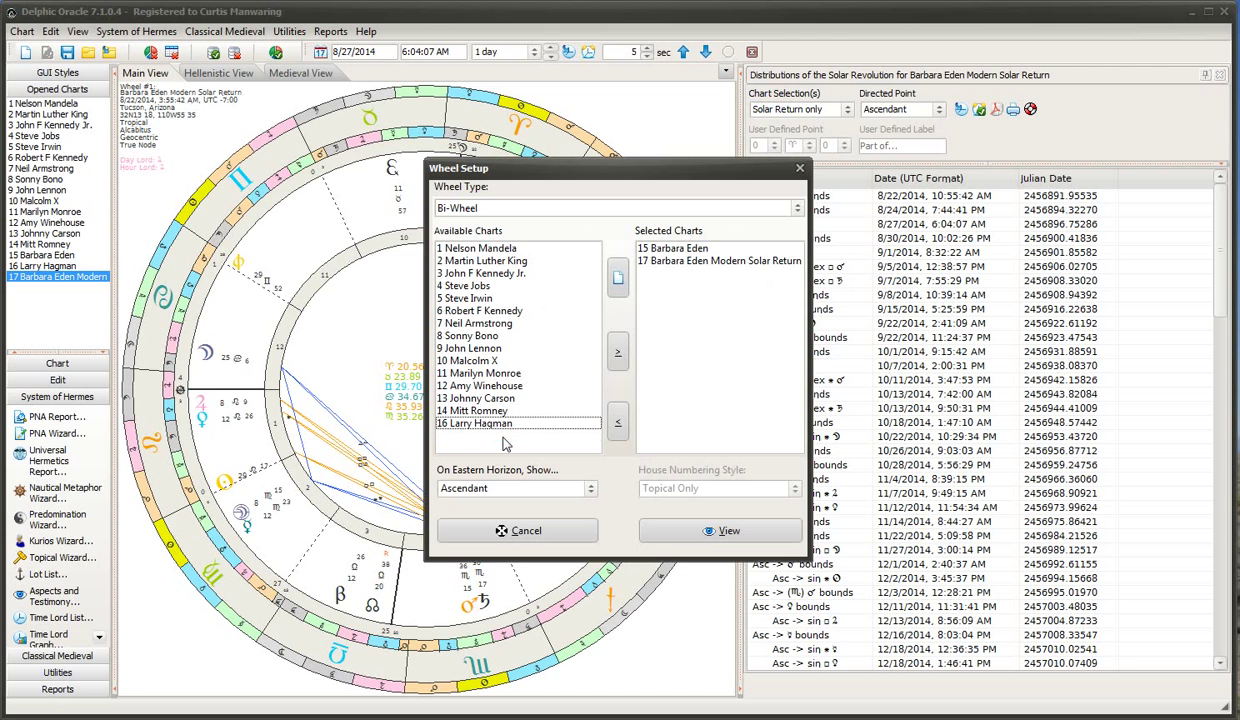
{"action": "left_click", "coordinate": [672, 538]}
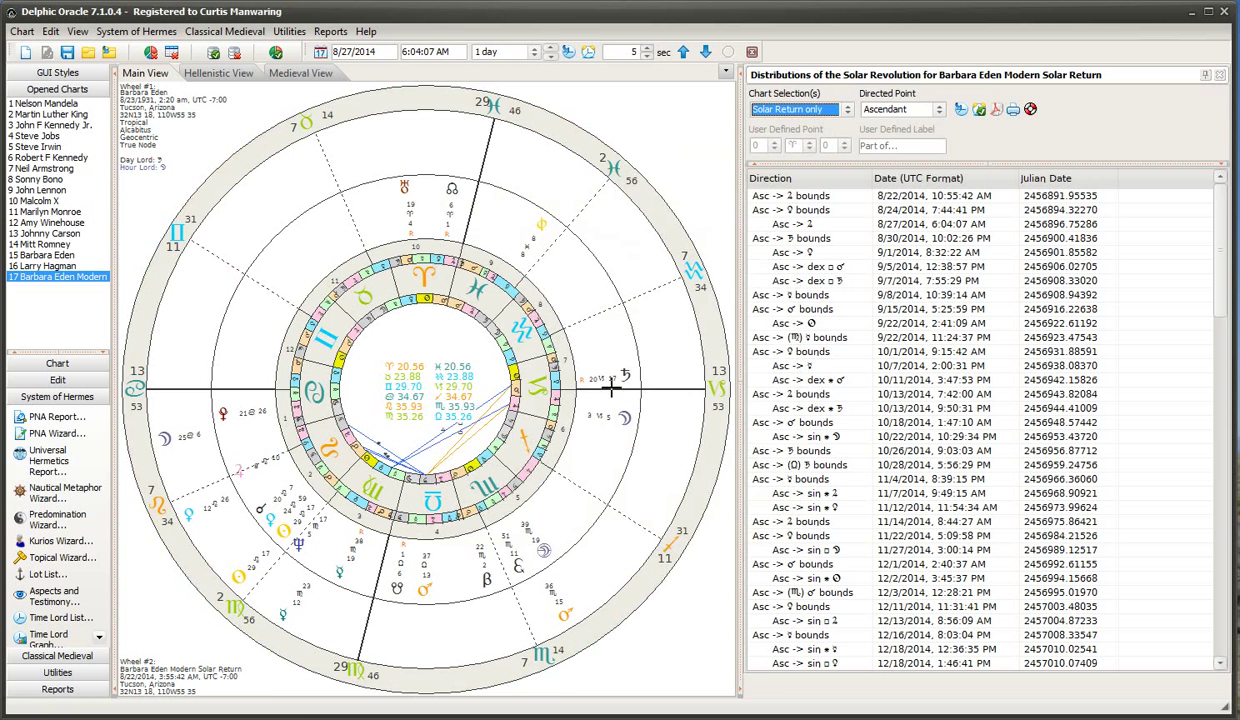
{"action": "mouse_move", "coordinate": [624, 377]}
Open the chart's Visibility Theme designer and select Chart 2 Planets on the Visibility tab.
{"action": "right_click", "coordinate": [604, 233]}
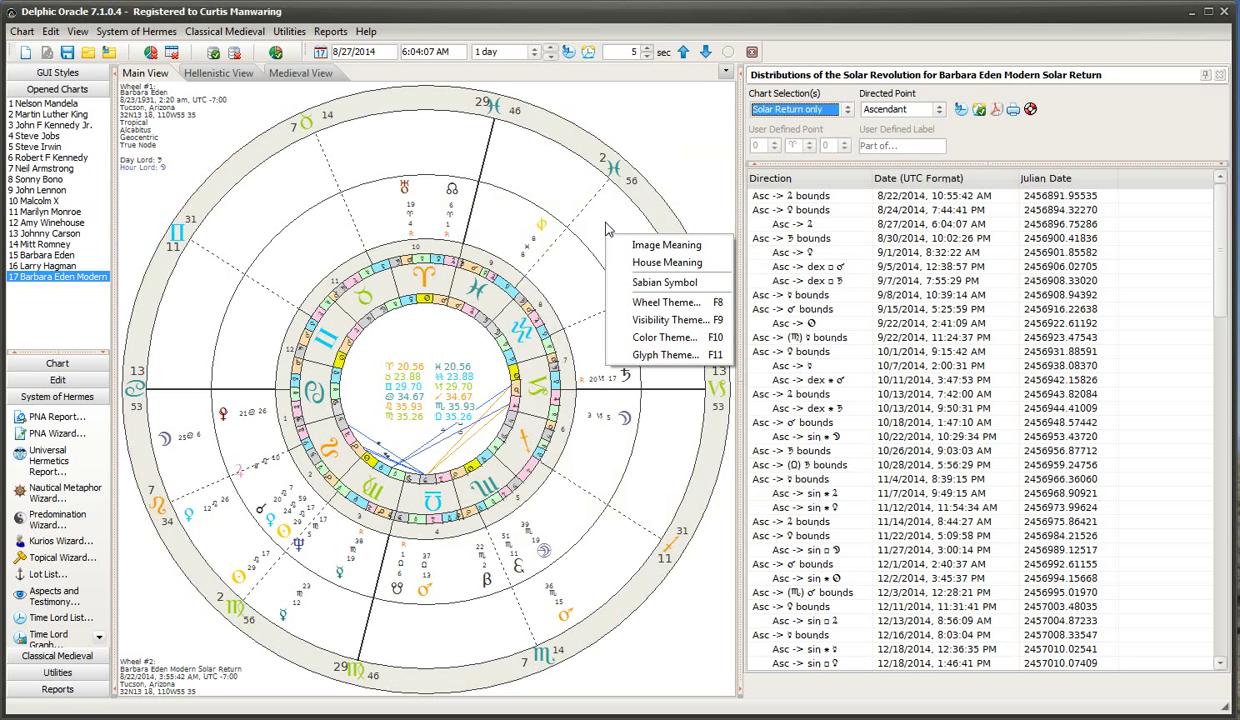
{"action": "left_click", "coordinate": [678, 318]}
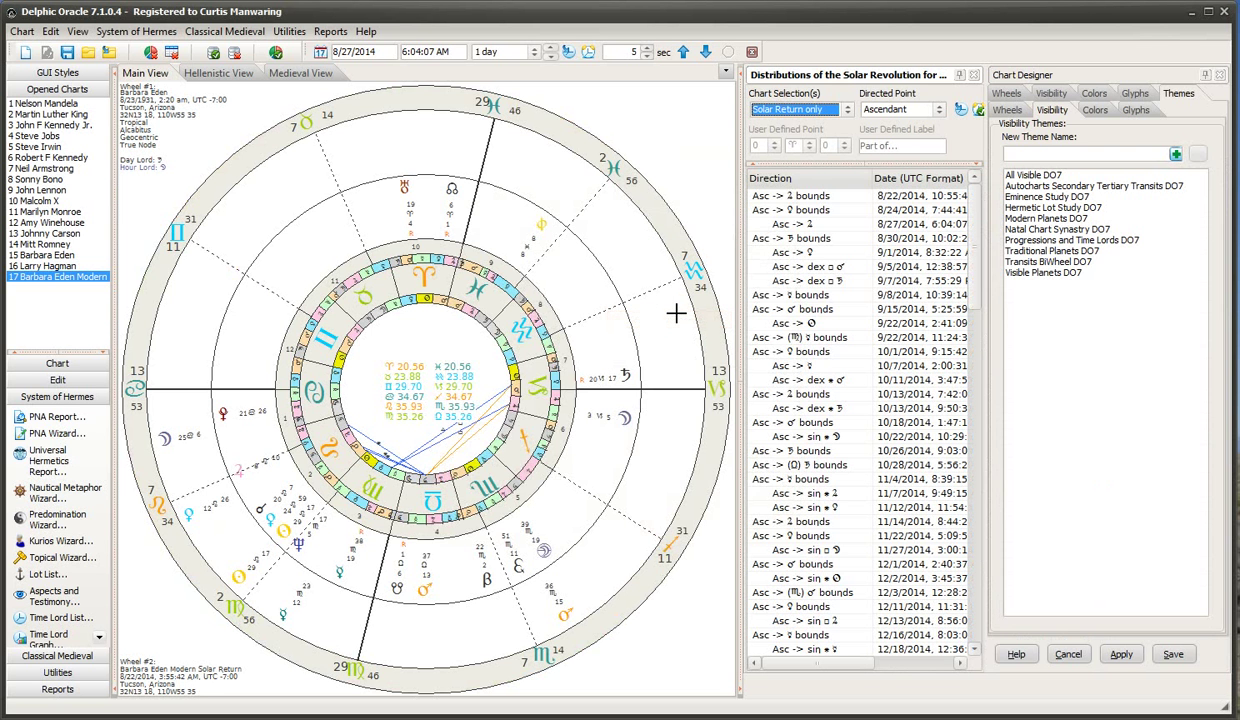
{"action": "left_click", "coordinate": [959, 76]}
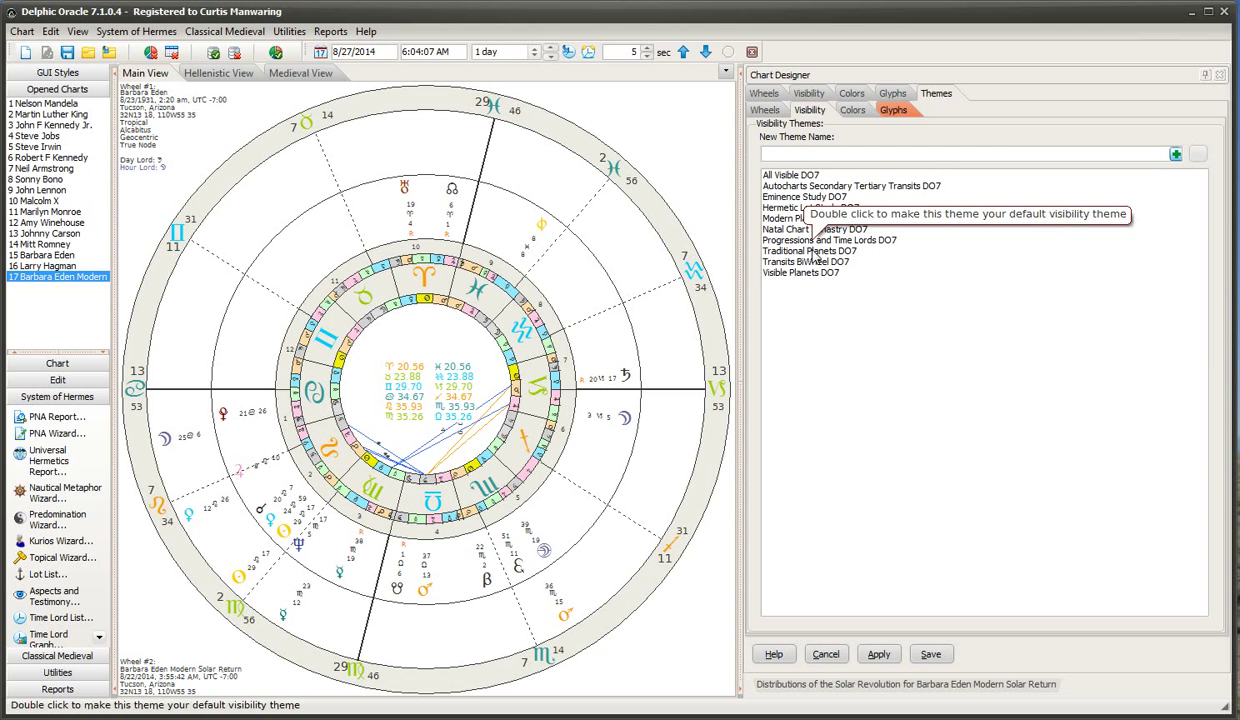
{"action": "left_click", "coordinate": [810, 95]}
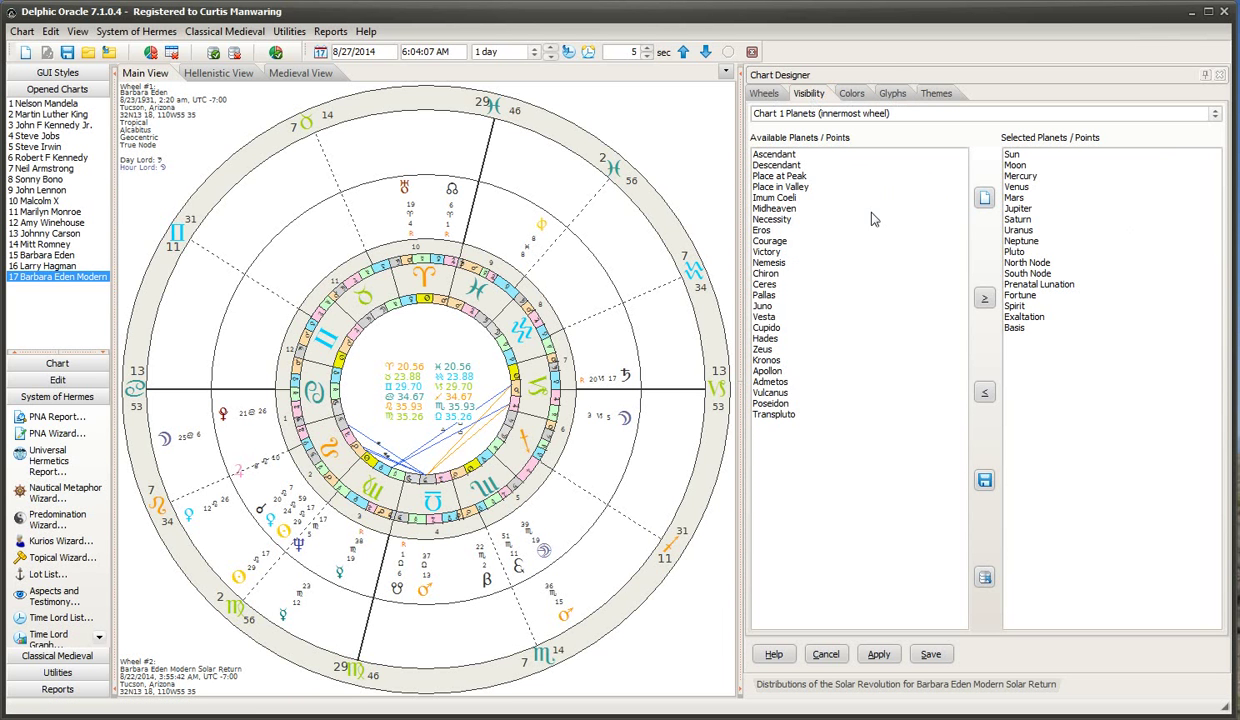
{"action": "left_click", "coordinate": [889, 116]}
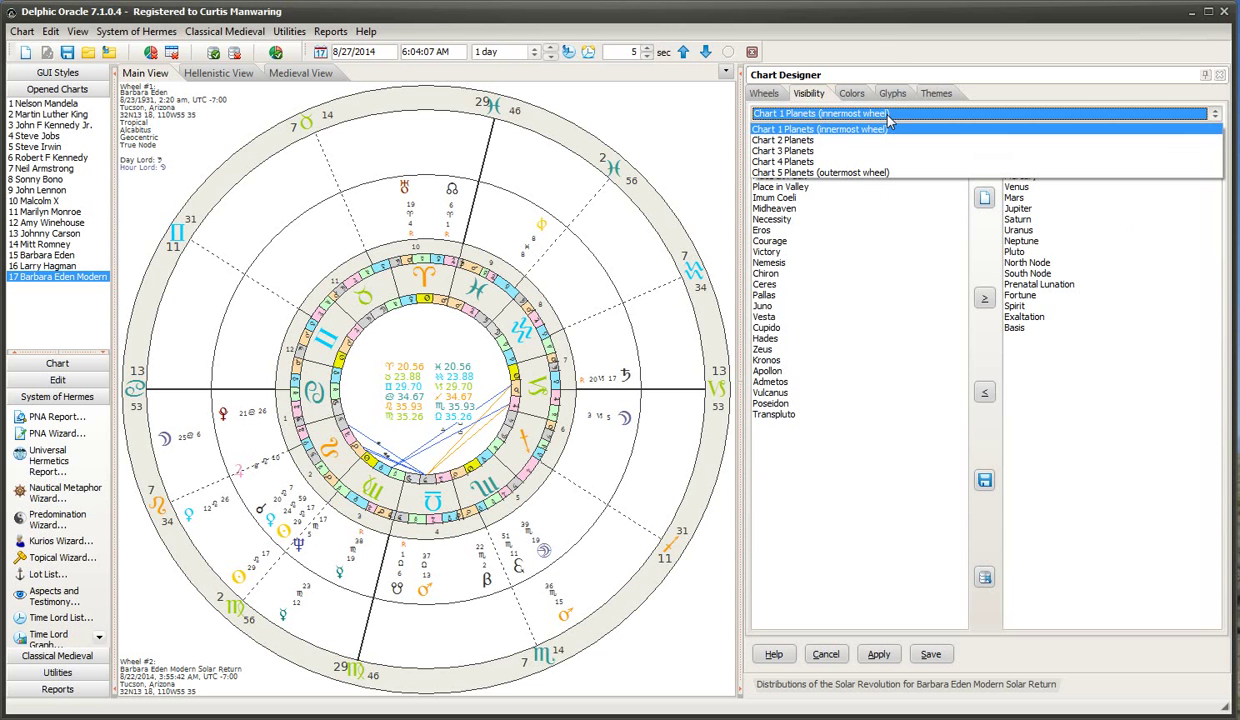
{"action": "left_click", "coordinate": [885, 145]}
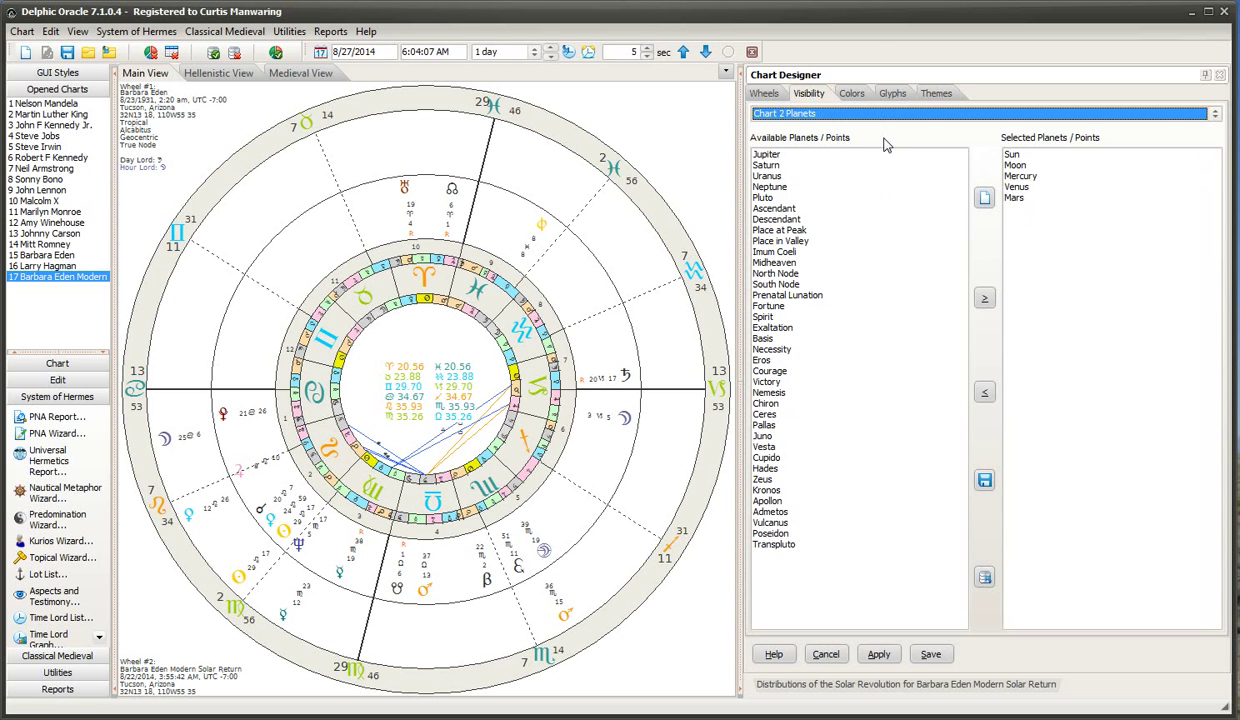
Add Jupiter through Pluto plus North and South Node to Chart 2, saved as default visibility.
{"action": "double_click", "coordinate": [791, 156]}
{"action": "double_click", "coordinate": [791, 156]}
{"action": "double_click", "coordinate": [791, 156]}
{"action": "double_click", "coordinate": [792, 157]}
{"action": "double_click", "coordinate": [792, 157]}
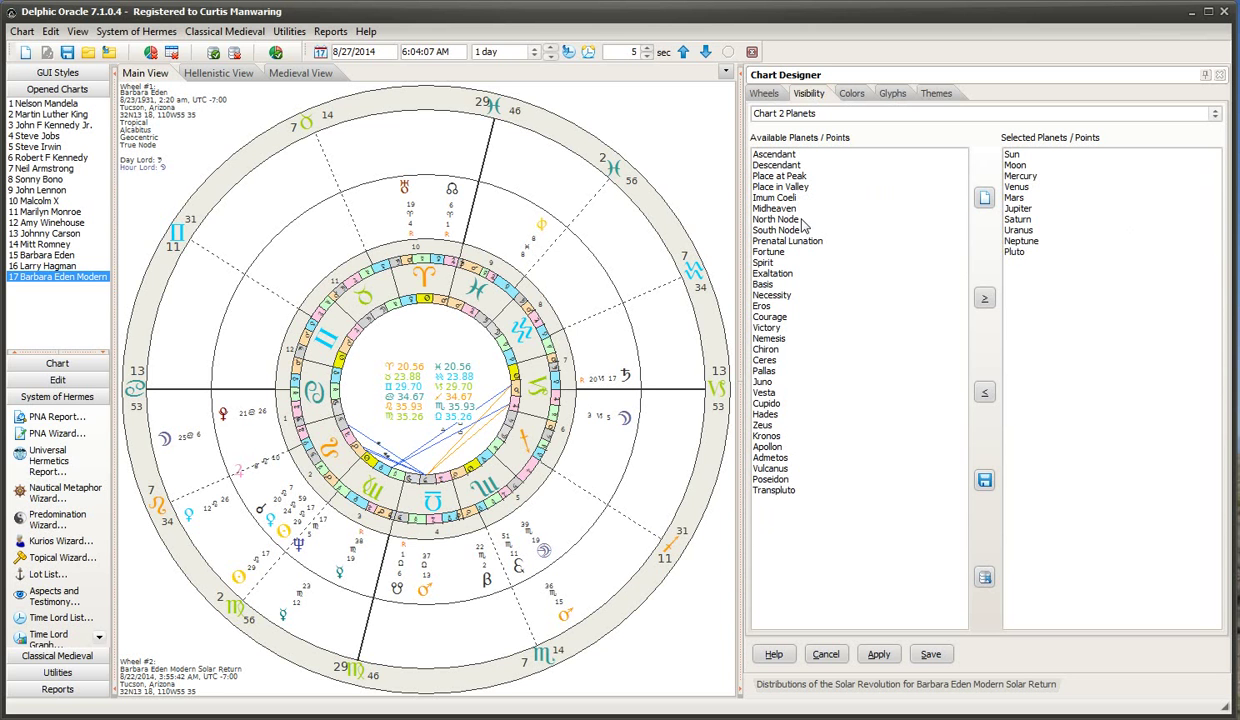
{"action": "double_click", "coordinate": [801, 222]}
{"action": "double_click", "coordinate": [801, 222]}
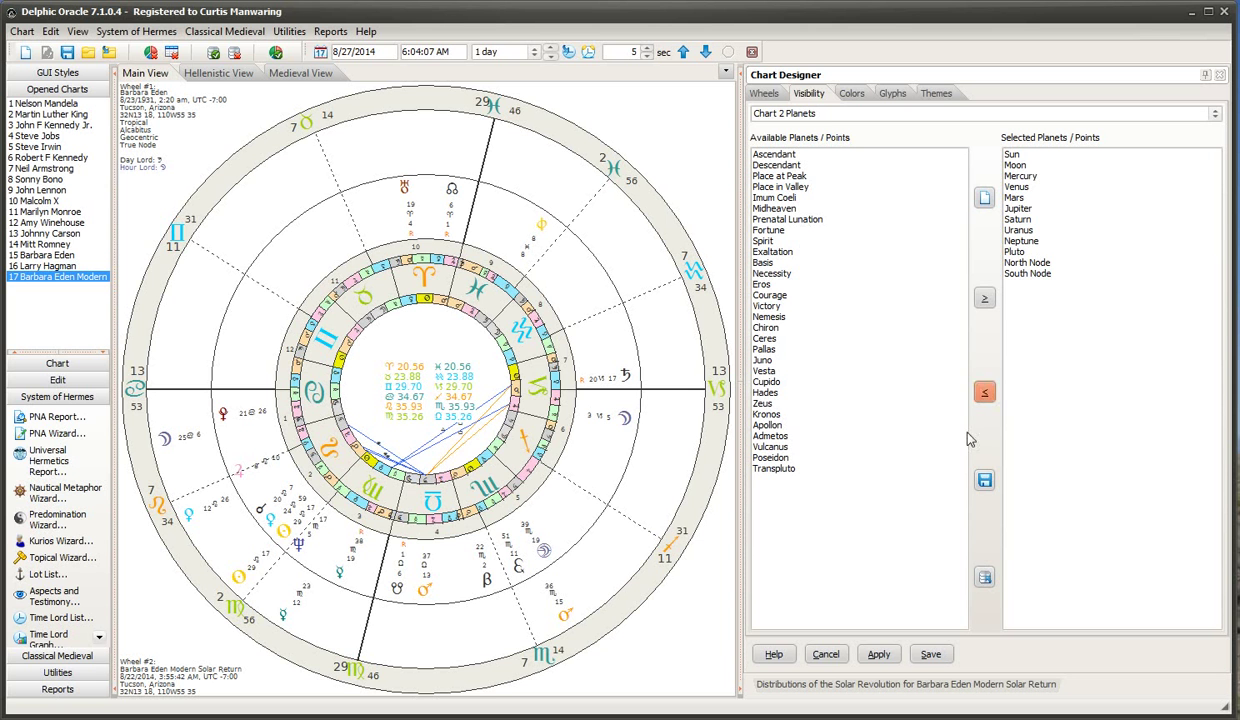
{"action": "left_click", "coordinate": [984, 482]}
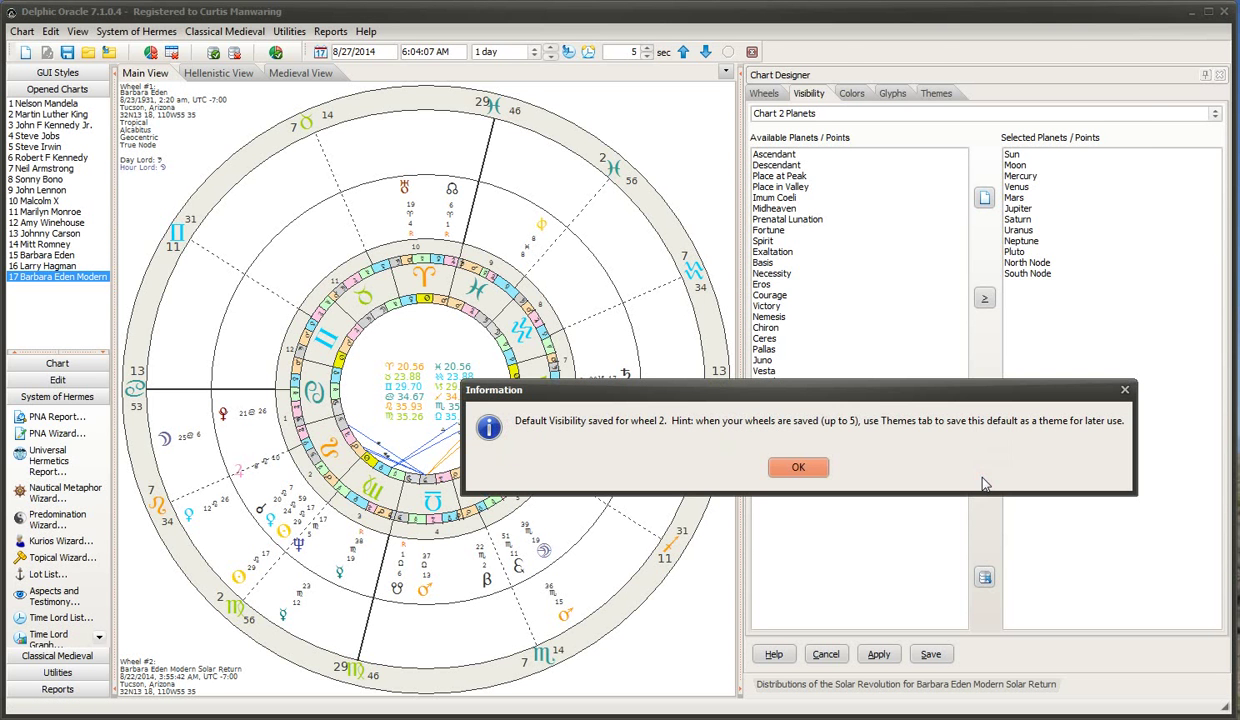
{"action": "left_click", "coordinate": [798, 469]}
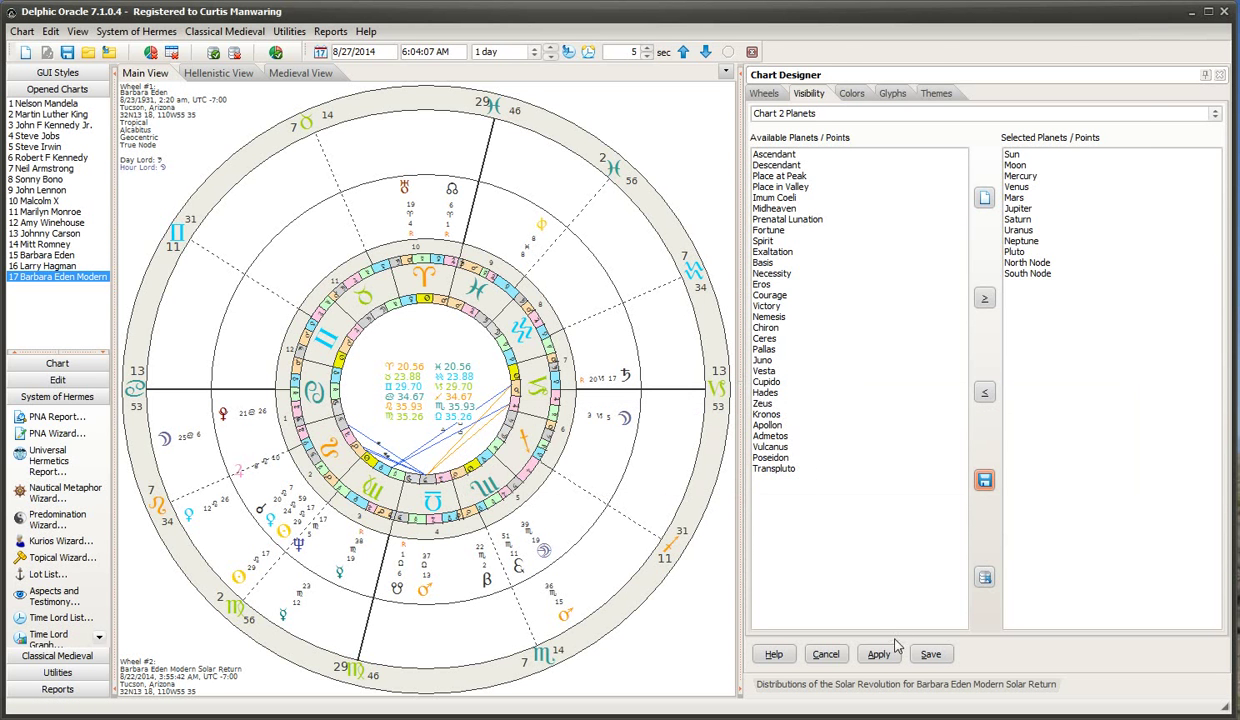
{"action": "left_click", "coordinate": [930, 655]}
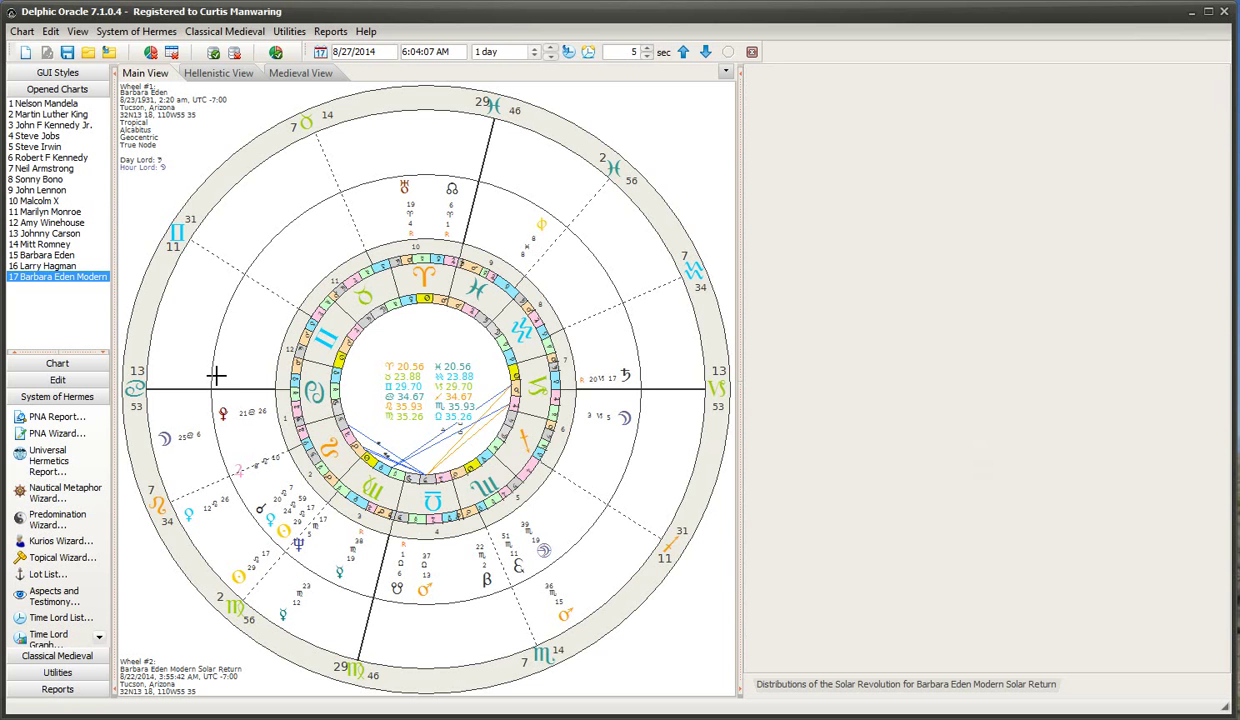
Rebuild the natal/Modern Solar Return bi-wheel with outer planets and bring back the Distributions table.
{"action": "double_click", "coordinate": [410, 372]}
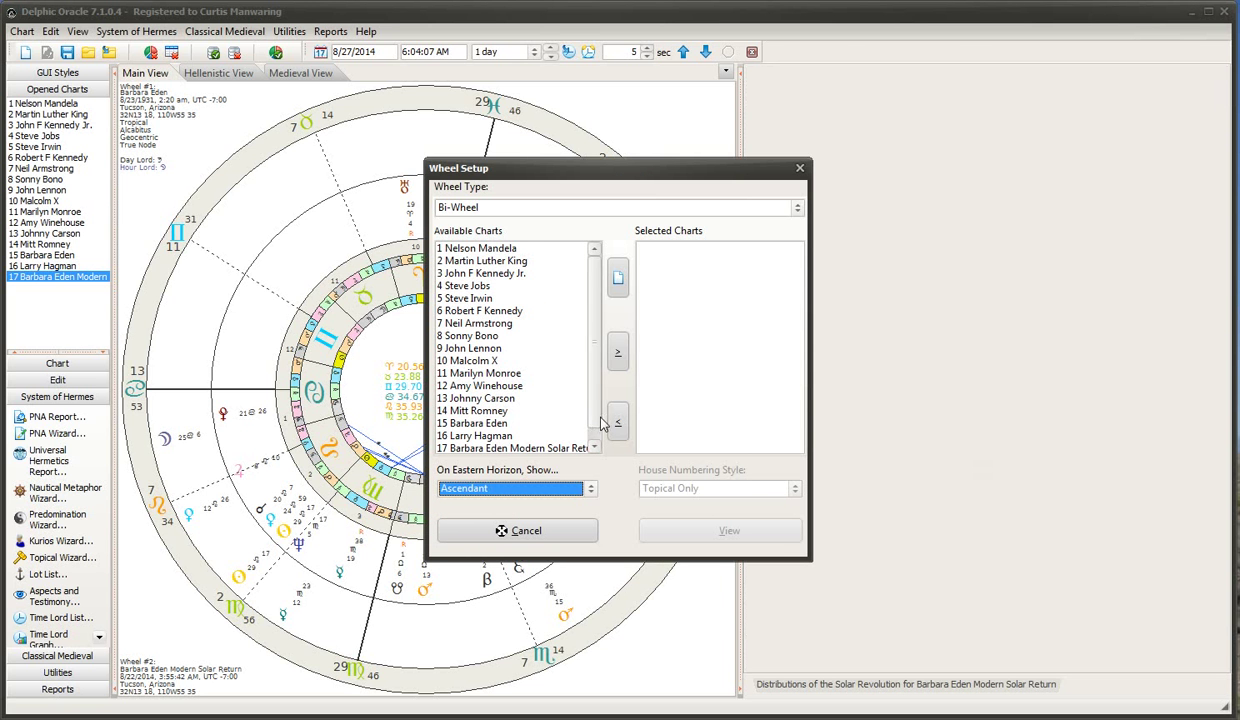
{"action": "scroll", "coordinate": [592, 438], "scroll_direction": "down", "scroll_amount": 1}
{"action": "scroll", "coordinate": [590, 436], "scroll_direction": "down", "scroll_amount": 1}
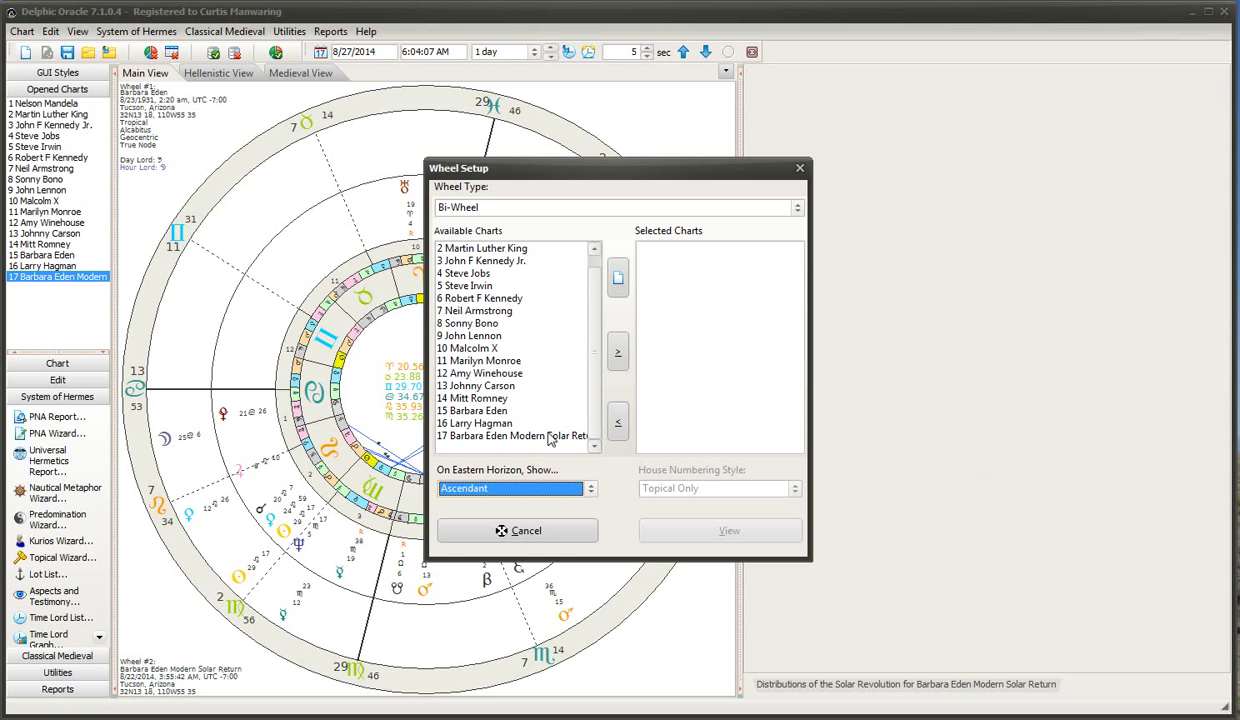
{"action": "double_click", "coordinate": [505, 418]}
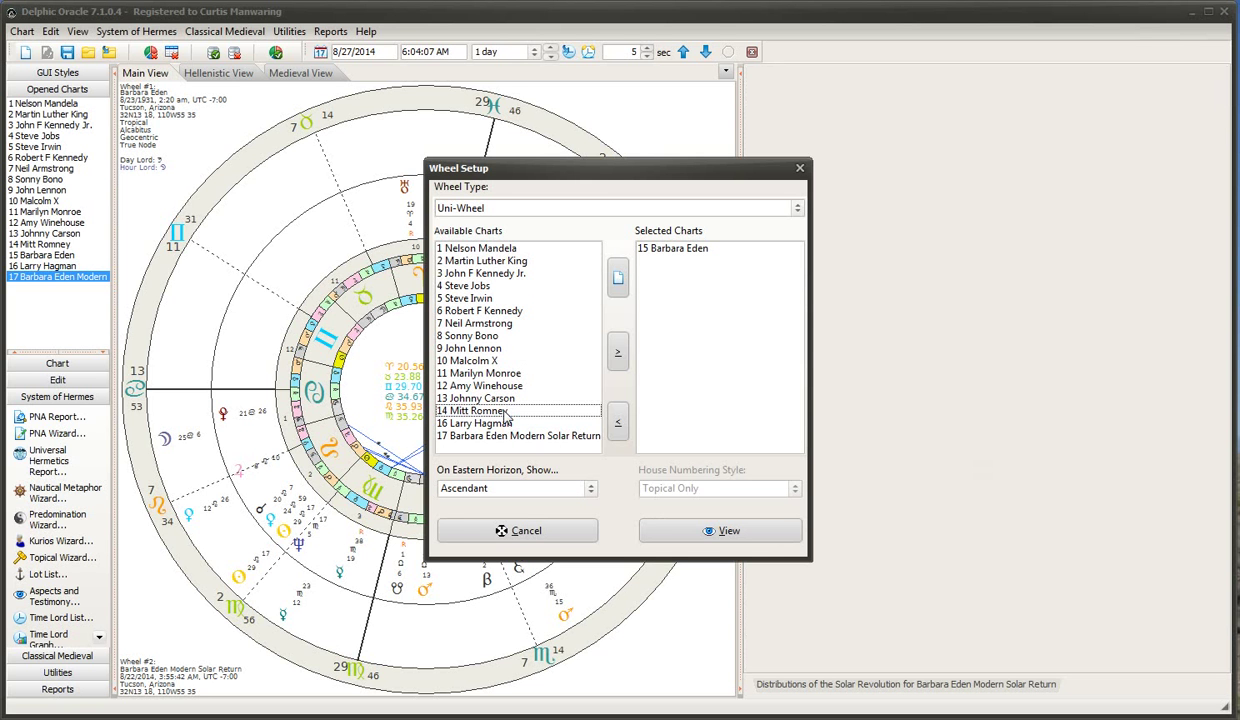
{"action": "left_click", "coordinate": [501, 437]}
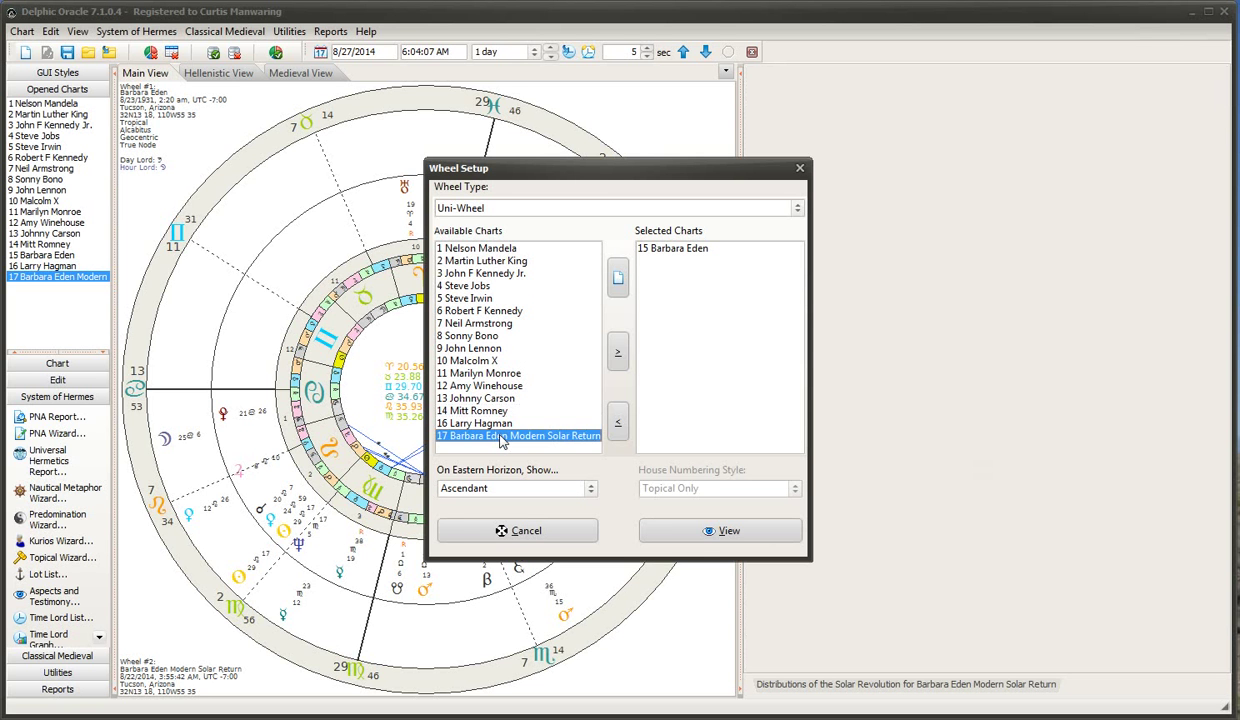
{"action": "double_click", "coordinate": [501, 437]}
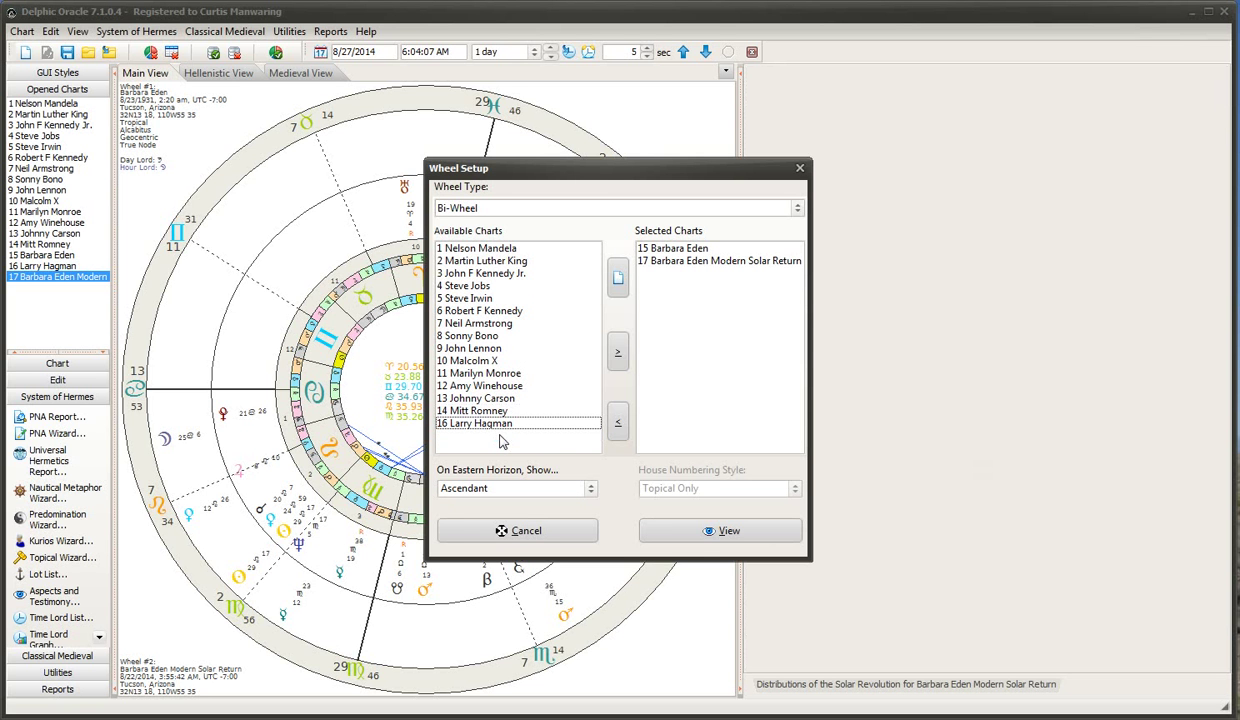
{"action": "left_click", "coordinate": [712, 532]}
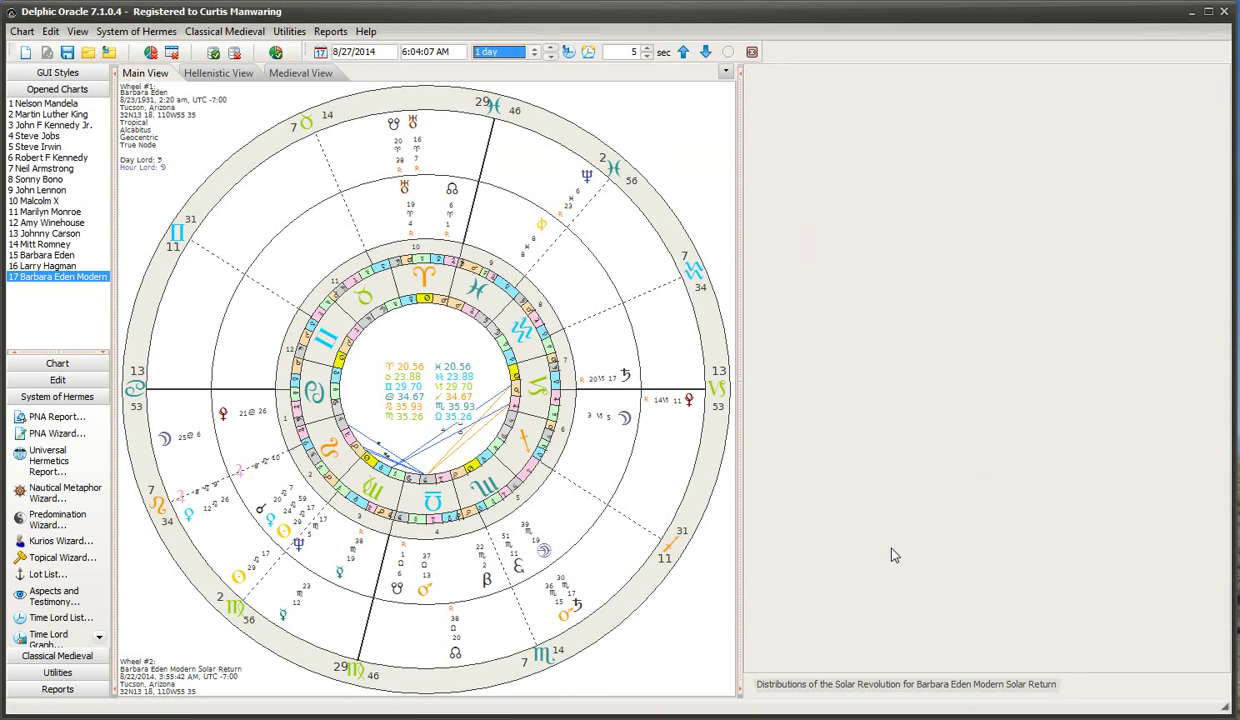
{"action": "left_click", "coordinate": [977, 690]}
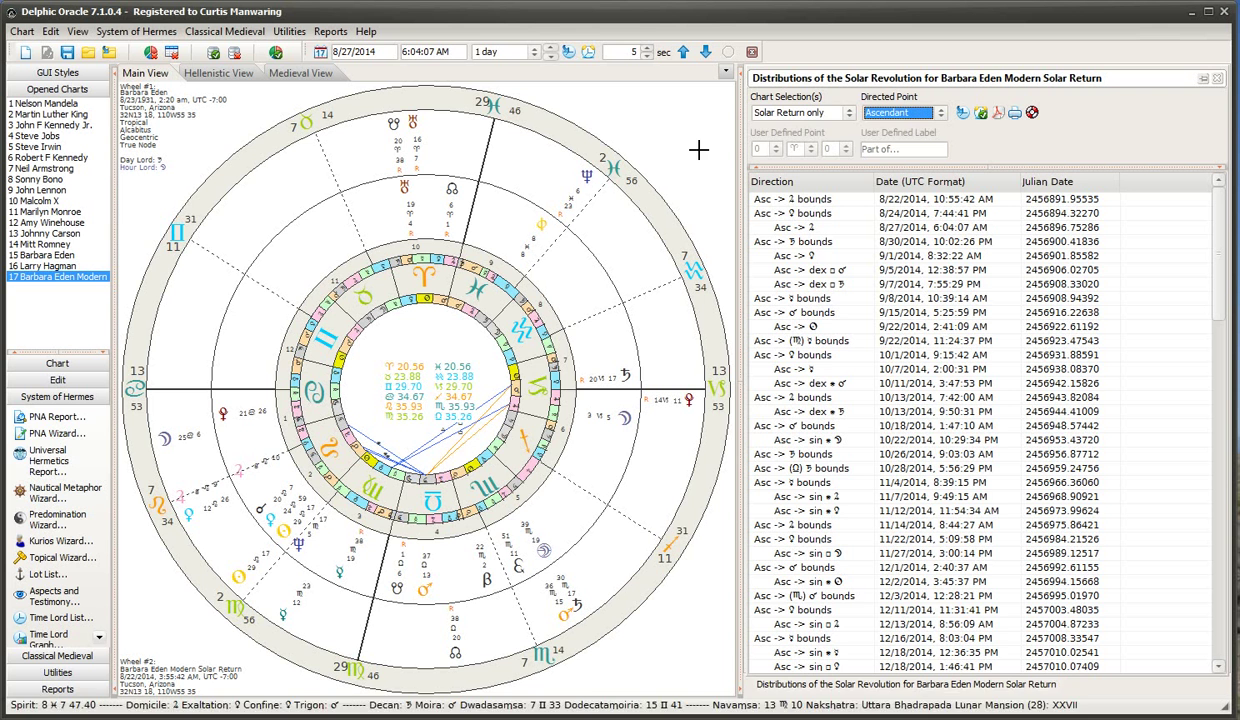
Recalculate the Ascendant directions with Chart Selection set to Solar Return to Natal.
{"action": "left_click", "coordinate": [849, 114]}
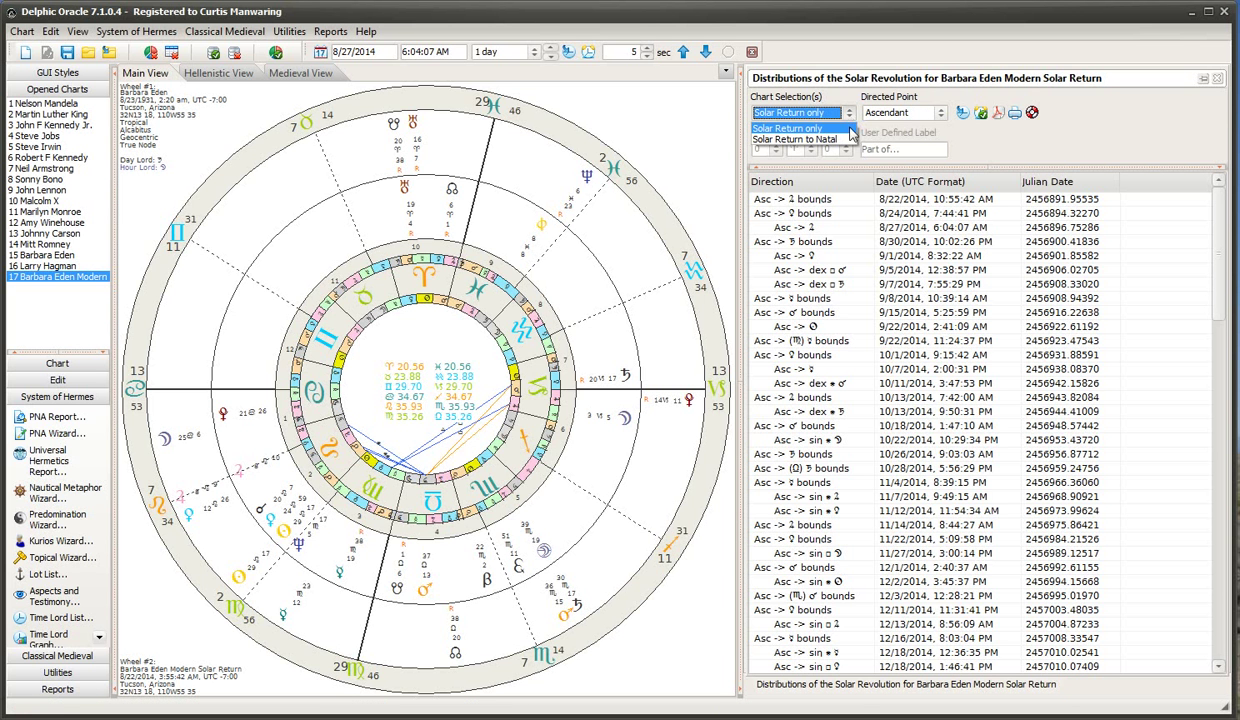
{"action": "left_click", "coordinate": [828, 140]}
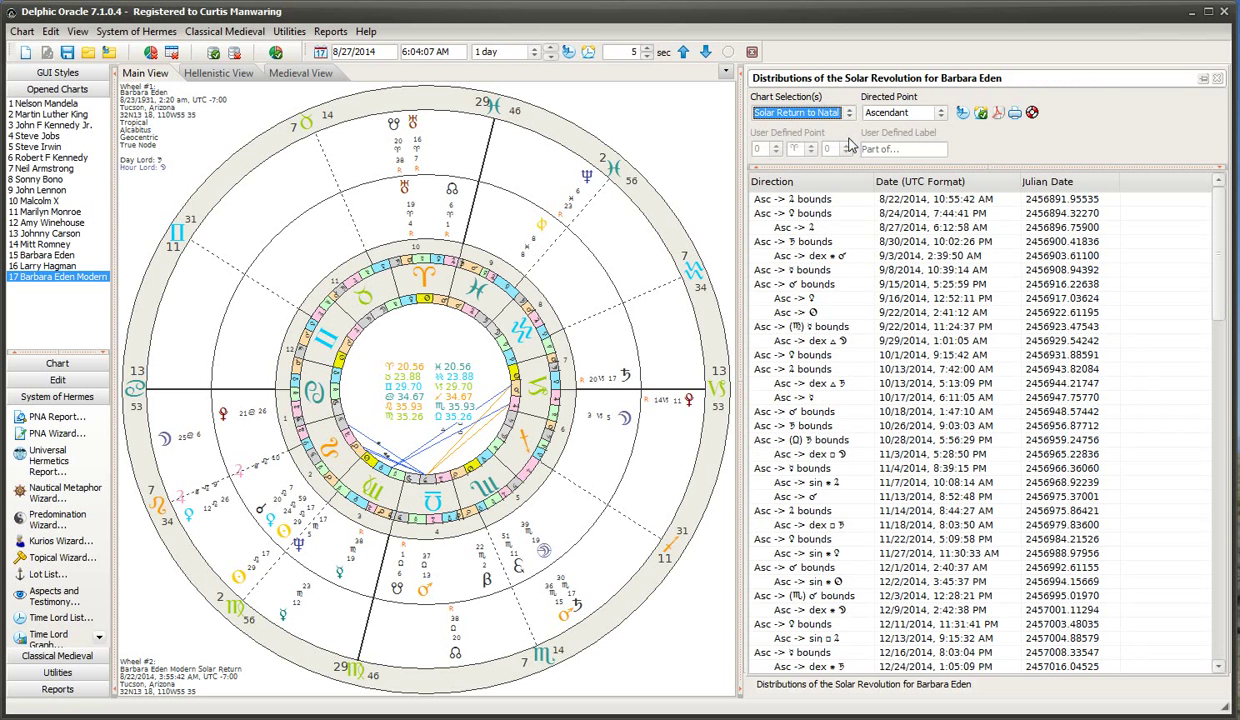
{"action": "left_click", "coordinate": [962, 113]}
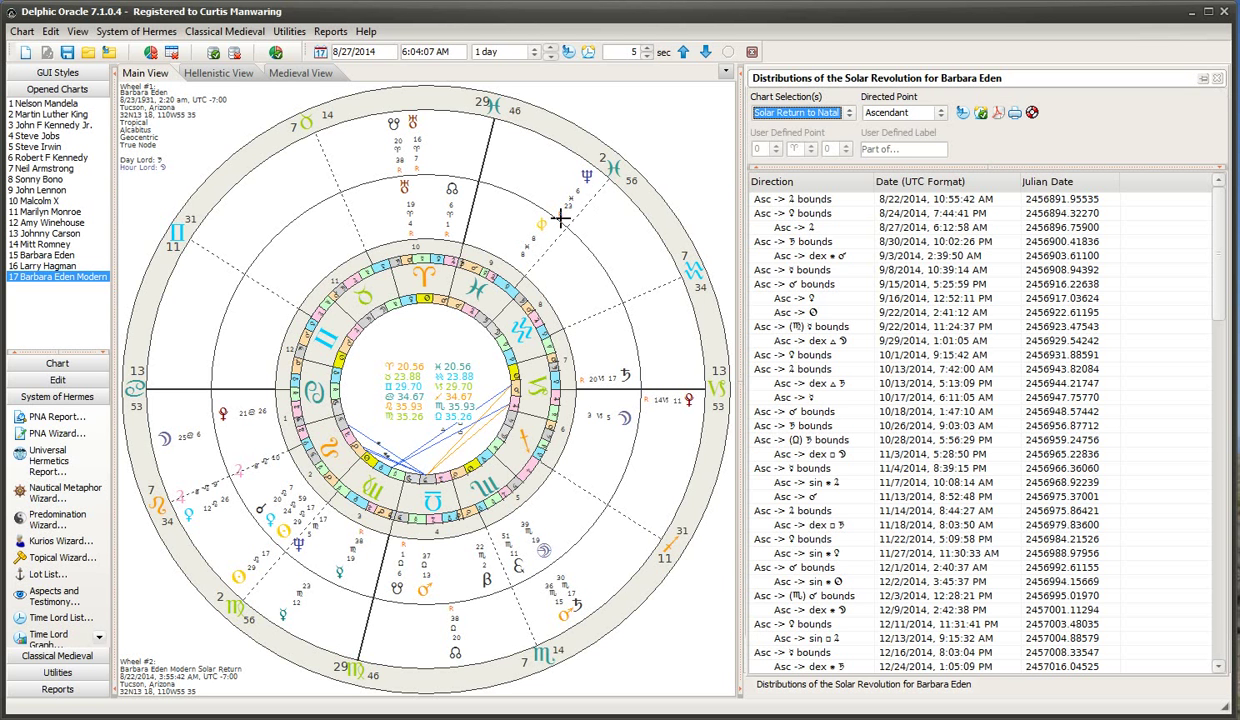
Add the Ascendant to wheel 2's visible points and save it as the default visibility.
{"action": "right_click", "coordinate": [563, 226]}
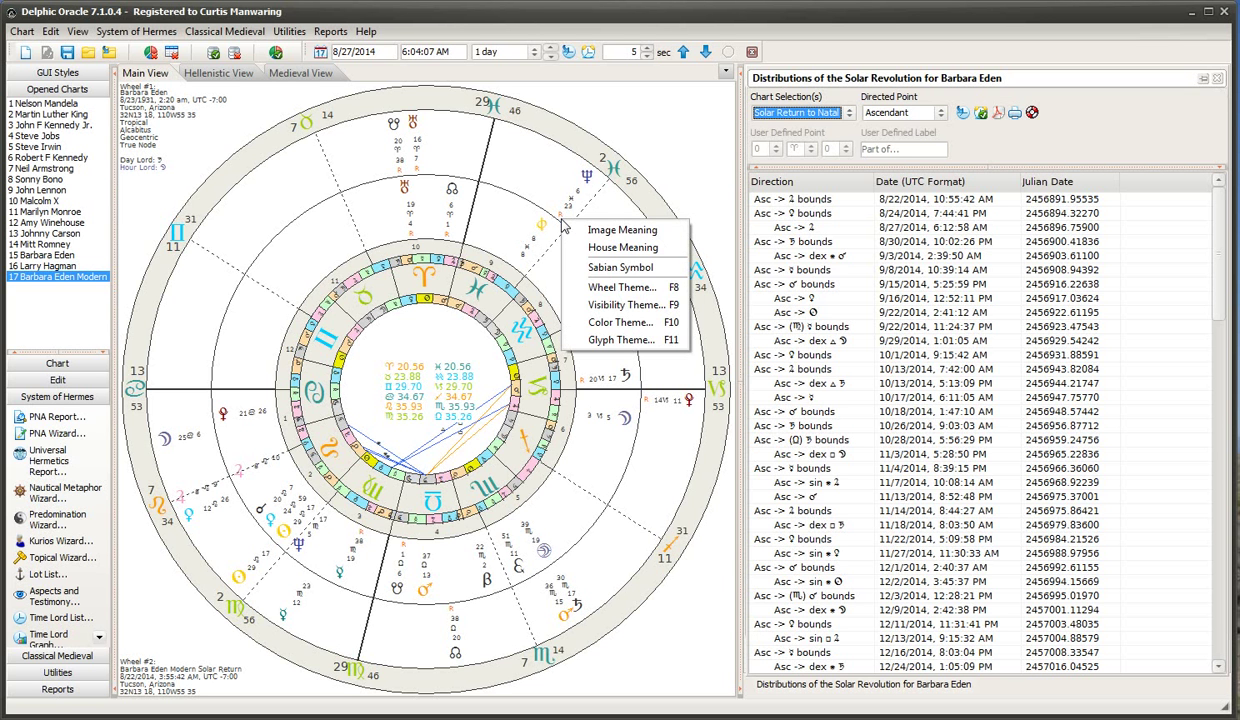
{"action": "left_click", "coordinate": [624, 306]}
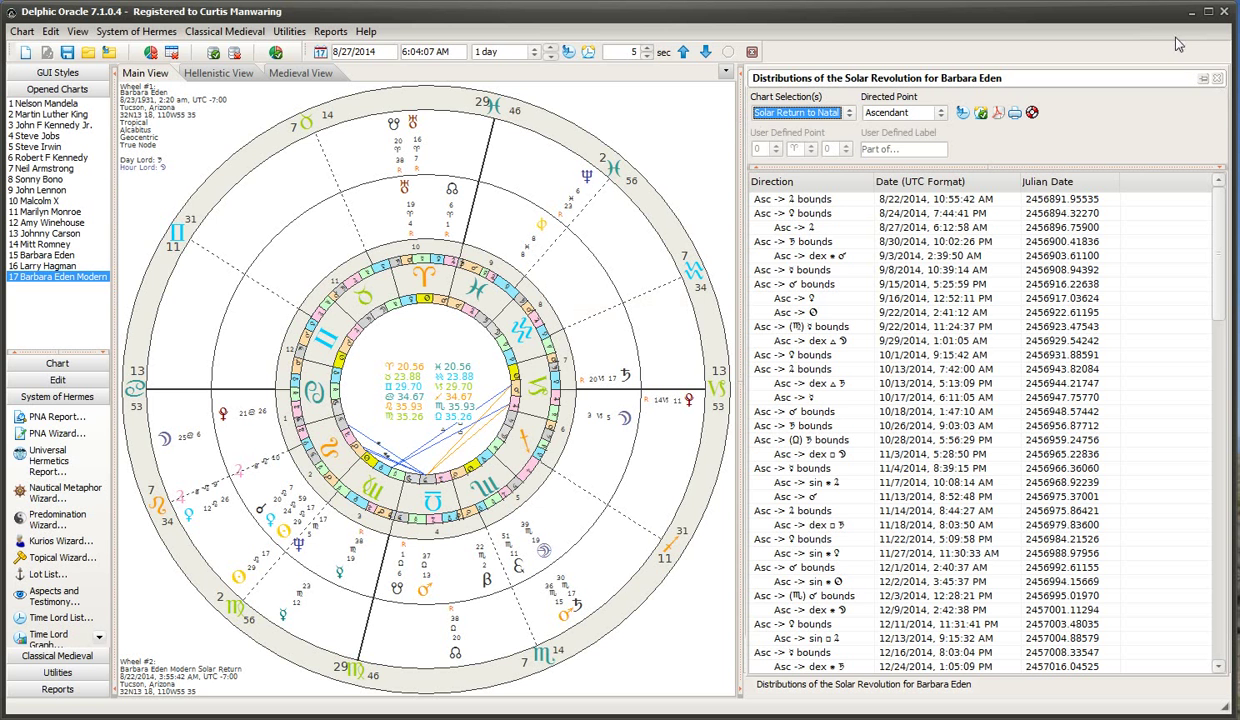
{"action": "left_click", "coordinate": [1217, 80]}
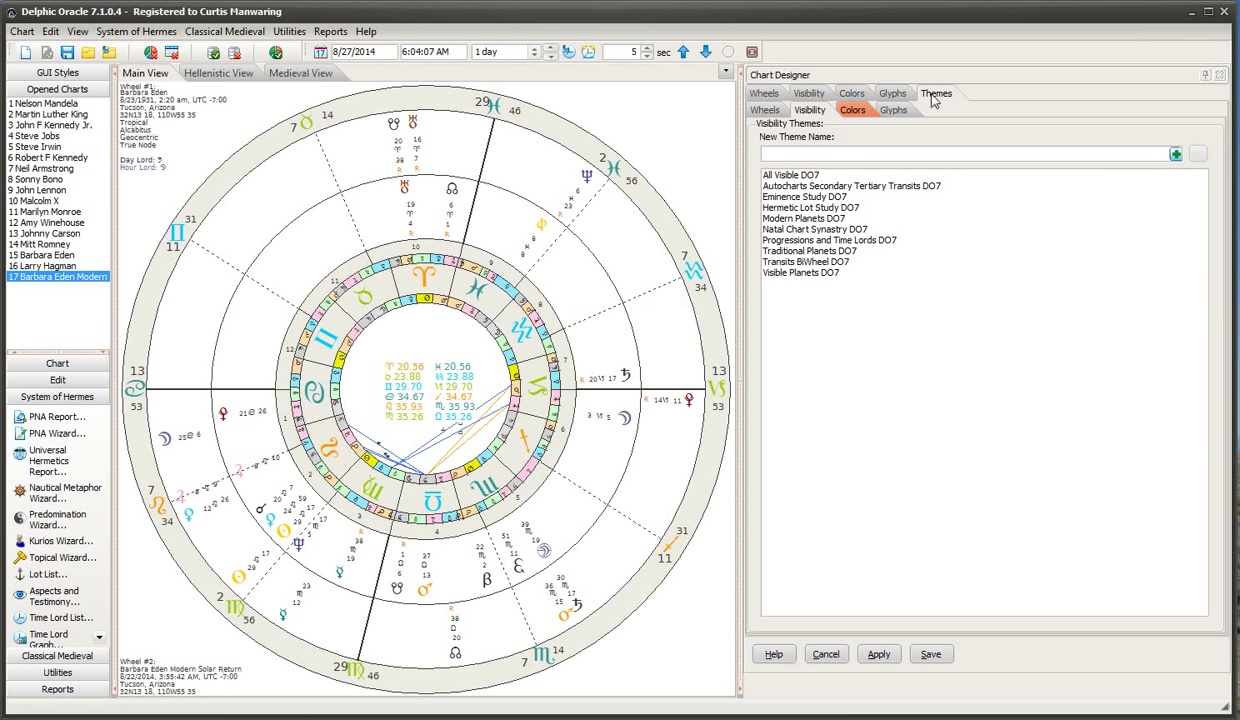
{"action": "left_click", "coordinate": [935, 93]}
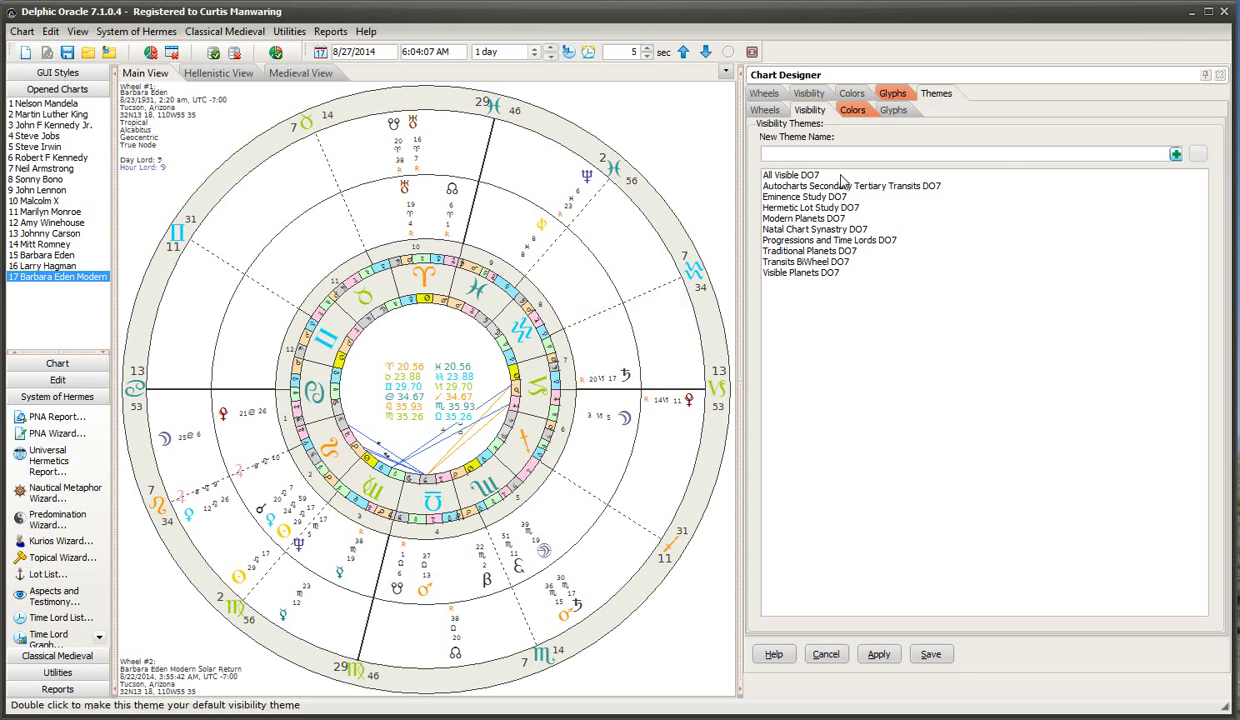
{"action": "left_click", "coordinate": [796, 92]}
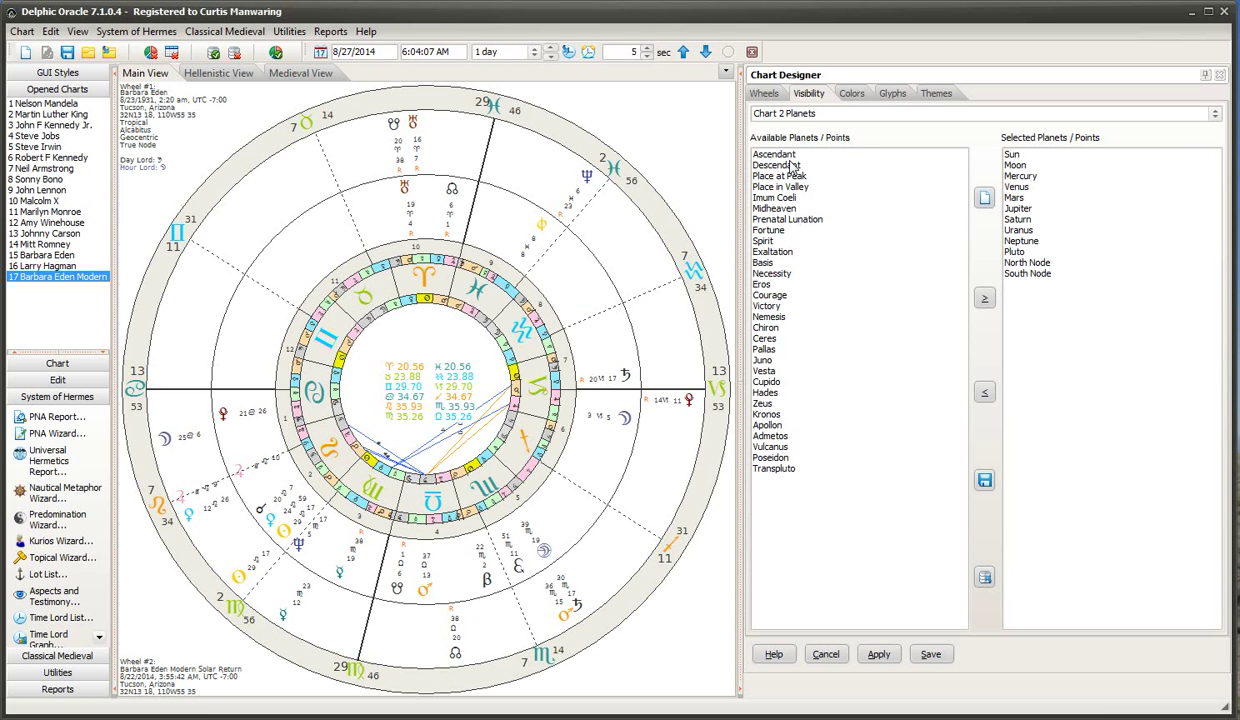
{"action": "double_click", "coordinate": [770, 155]}
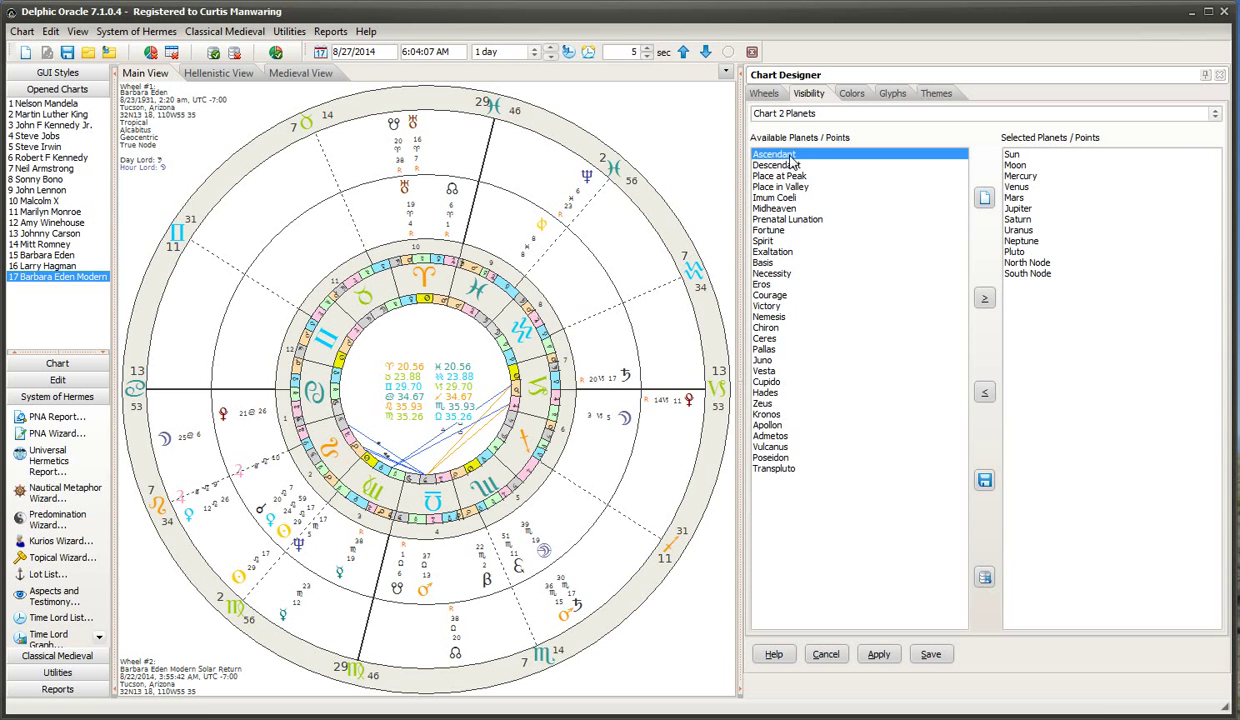
{"action": "left_click", "coordinate": [984, 483]}
{"action": "left_click", "coordinate": [809, 474]}
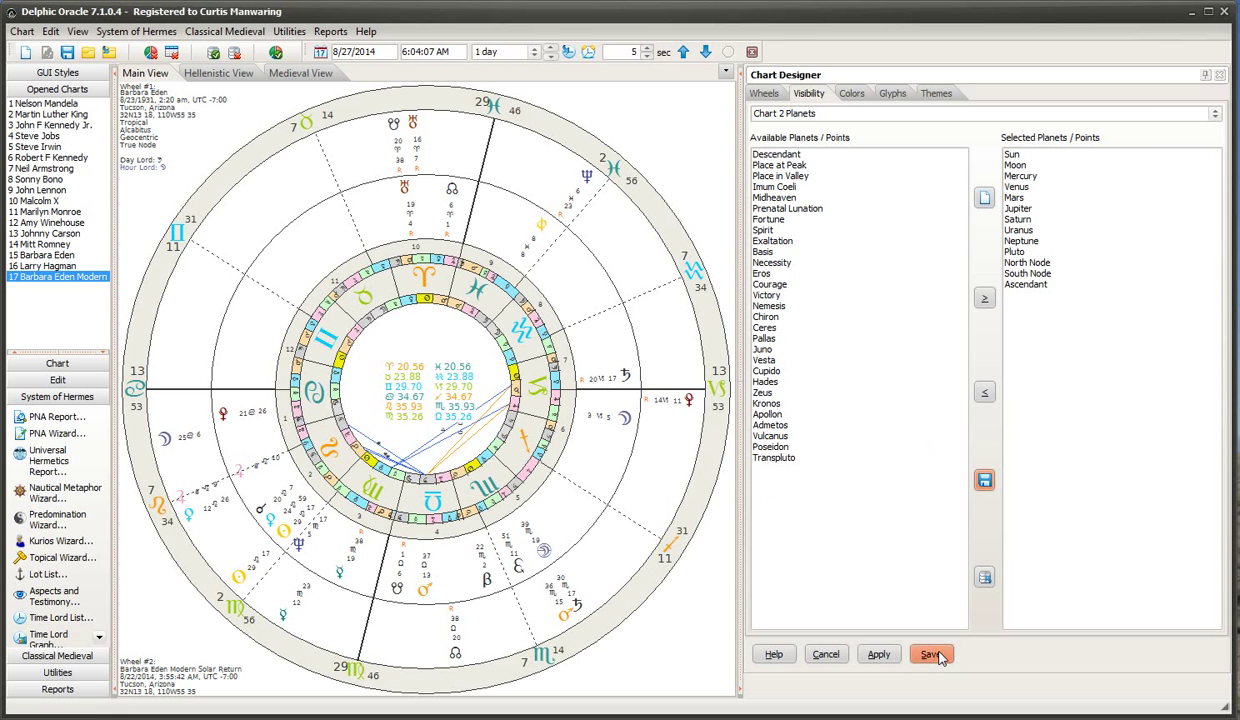
{"action": "left_click", "coordinate": [932, 656]}
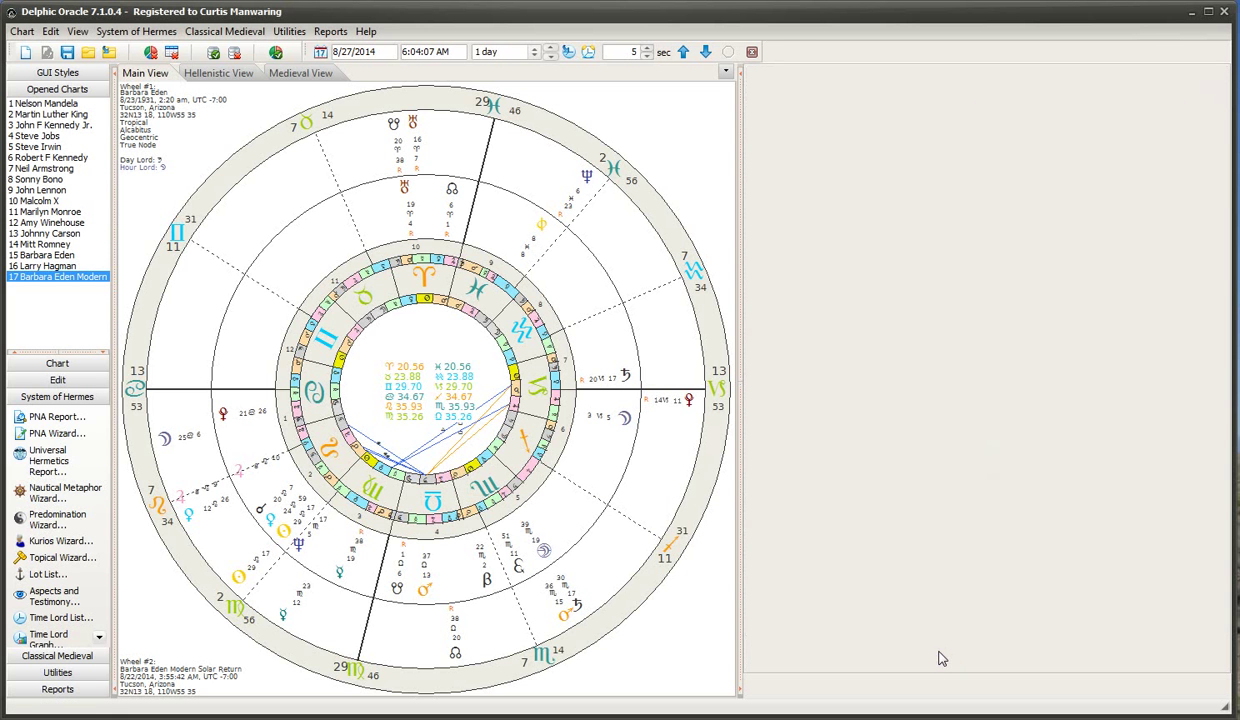
Redraw the bi-wheel with chart 15 (natal) inside and chart 17 (Modern Solar Return) outside.
{"action": "double_click", "coordinate": [118, 318]}
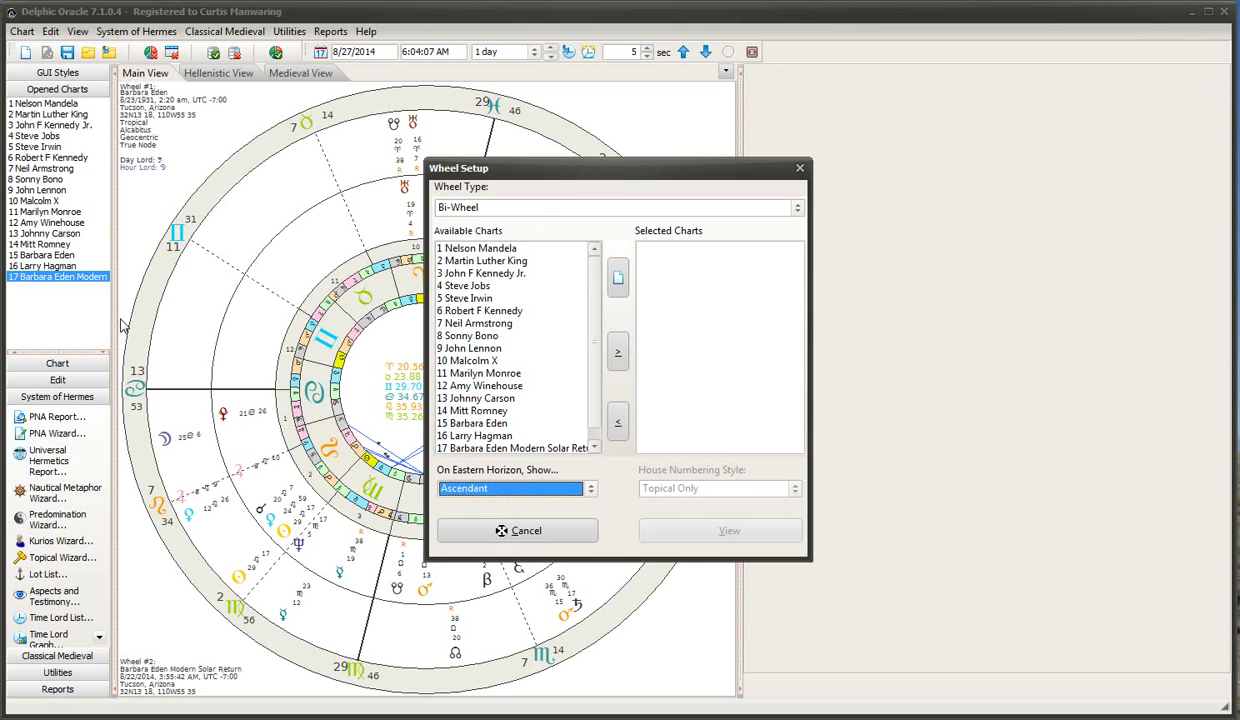
{"action": "left_click", "coordinate": [594, 447]}
{"action": "left_click", "coordinate": [513, 413]}
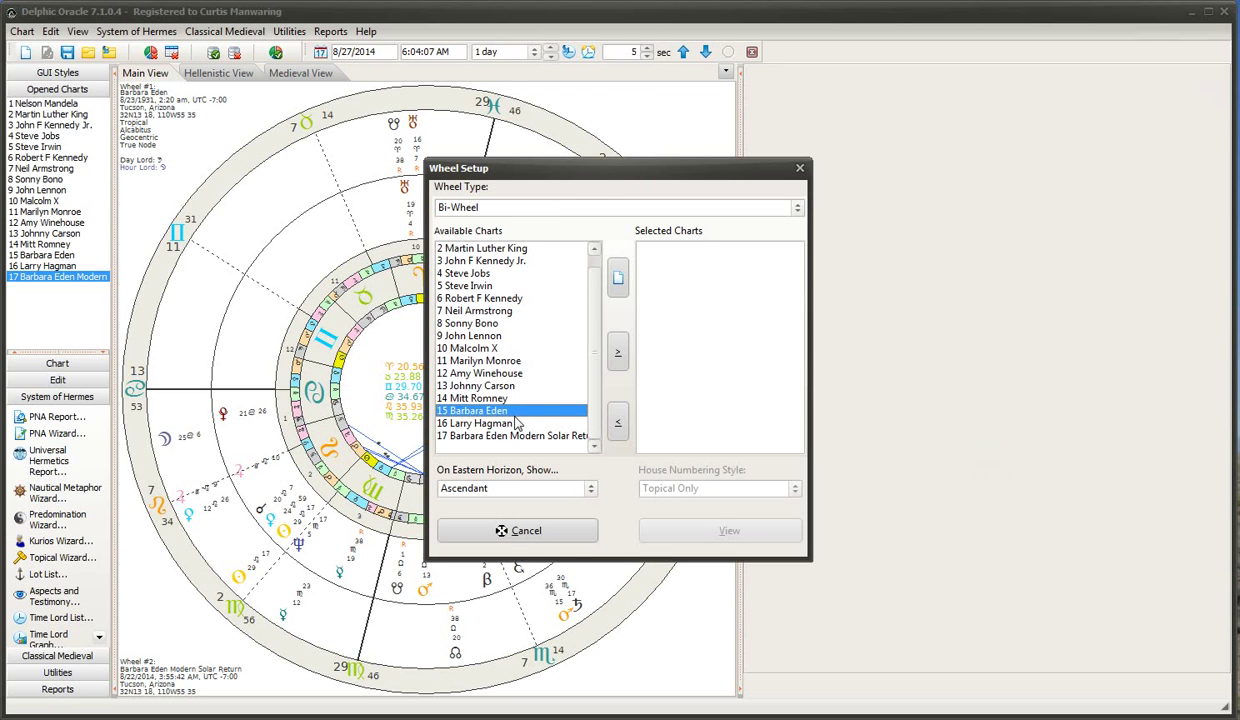
{"action": "double_click", "coordinate": [513, 412]}
{"action": "double_click", "coordinate": [505, 423]}
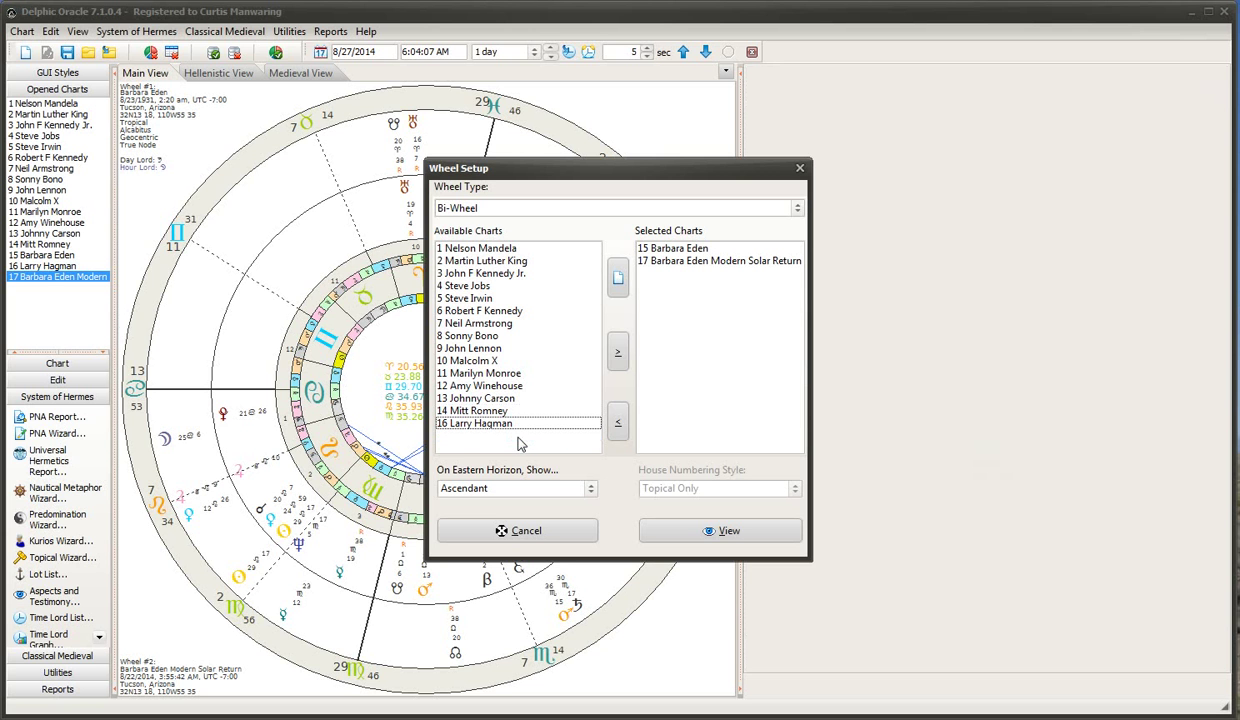
{"action": "left_click", "coordinate": [689, 530]}
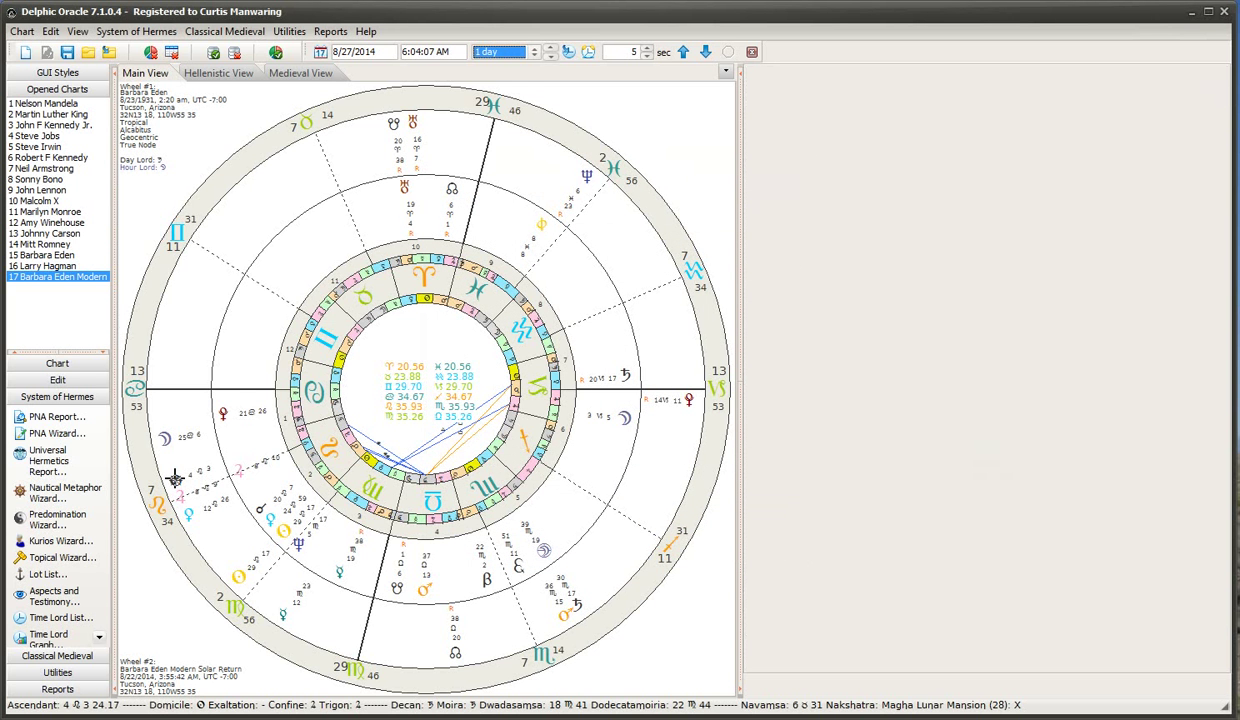
{"action": "mouse_move", "coordinate": [175, 480]}
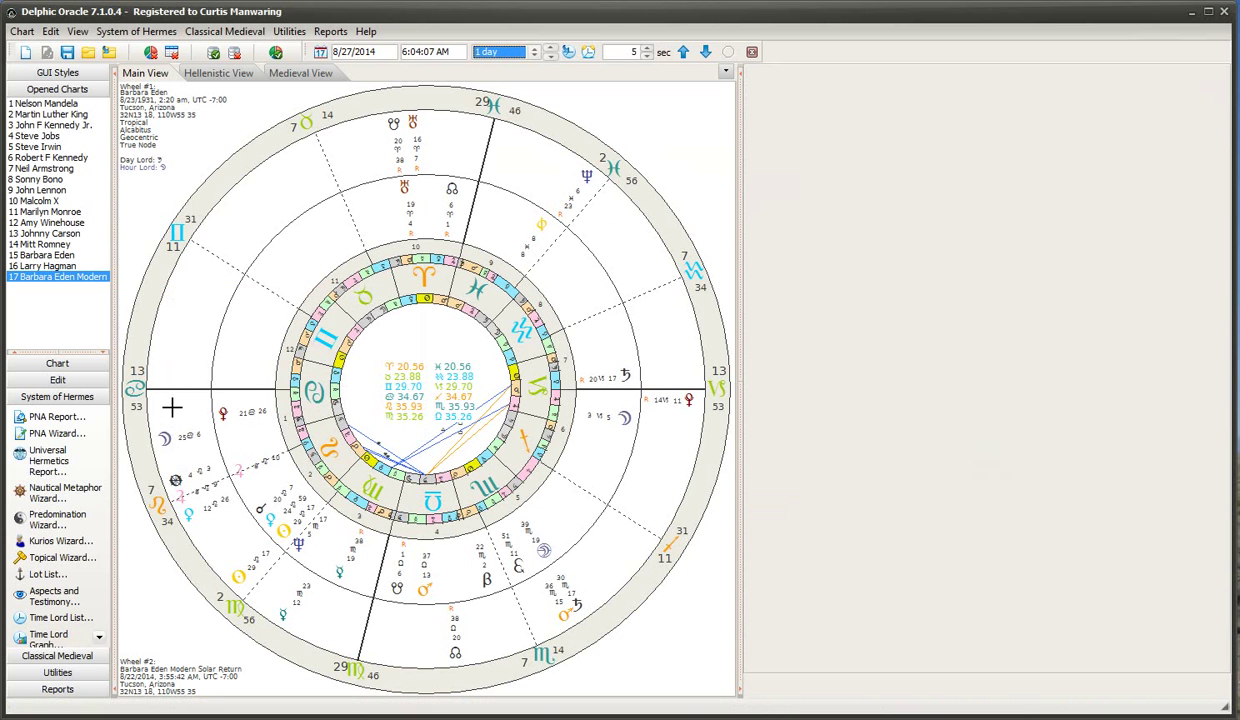
{"action": "mouse_move", "coordinate": [135, 388]}
Show Classical Medieval Solar Revolutions as Solar Return to Natal, directing the Ascendant.
{"action": "left_click", "coordinate": [97, 658]}
{"action": "left_click", "coordinate": [47, 511]}
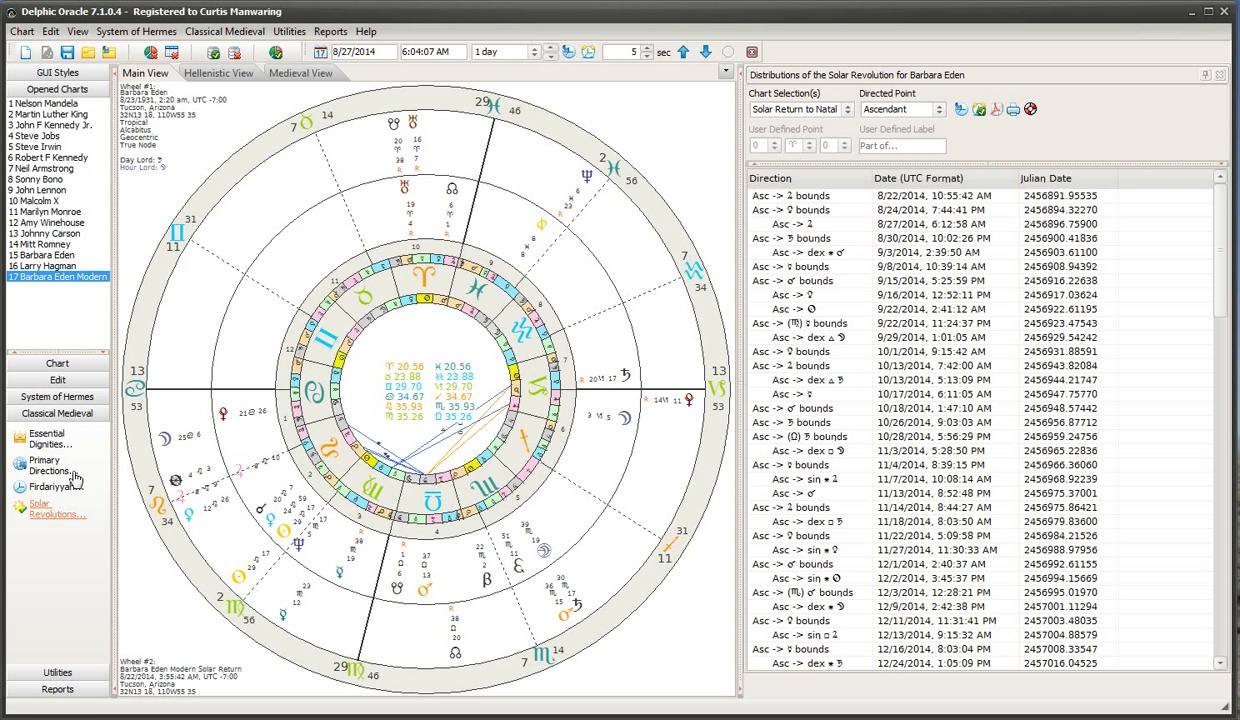
{"action": "left_click", "coordinate": [840, 111]}
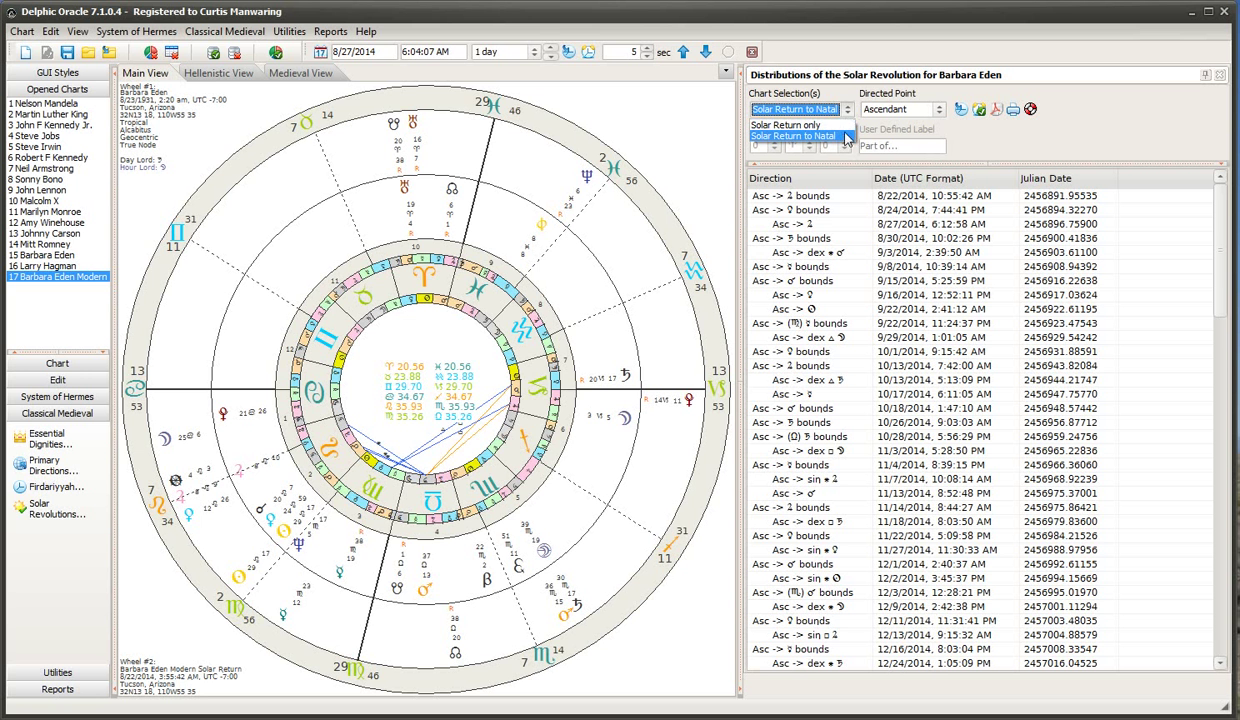
{"action": "left_click", "coordinate": [843, 143]}
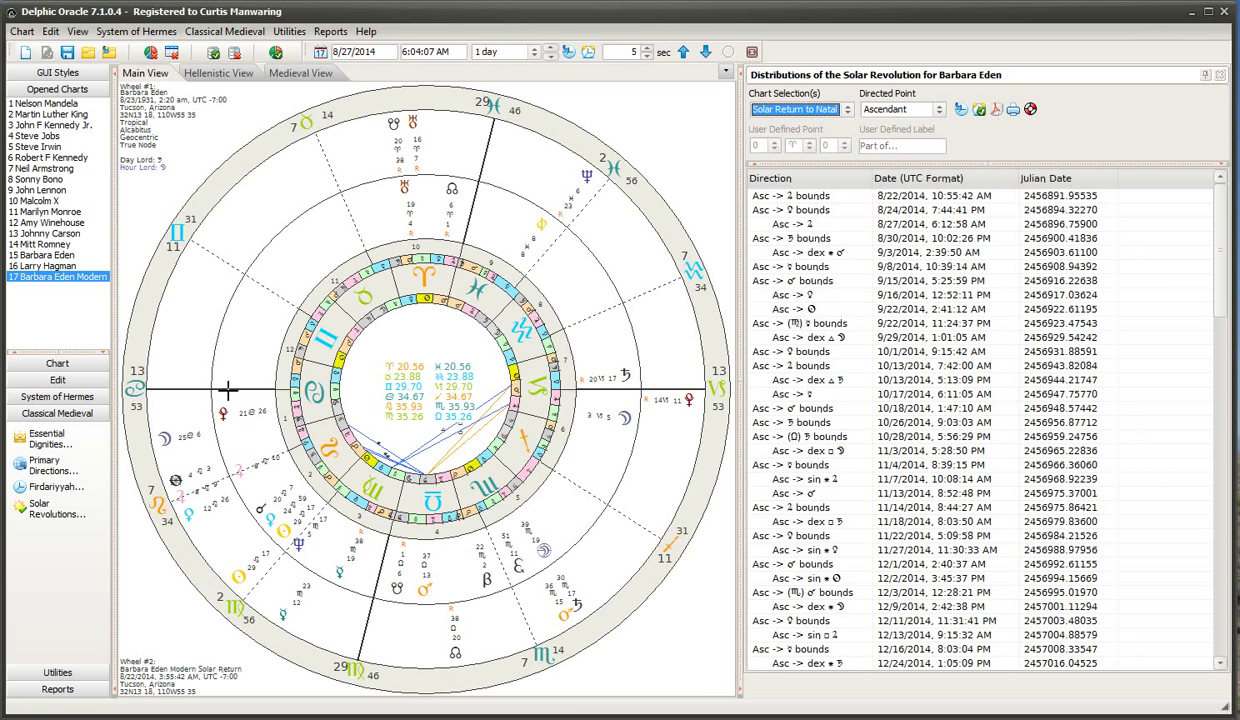
{"action": "mouse_move", "coordinate": [177, 480]}
{"action": "left_click", "coordinate": [847, 110]}
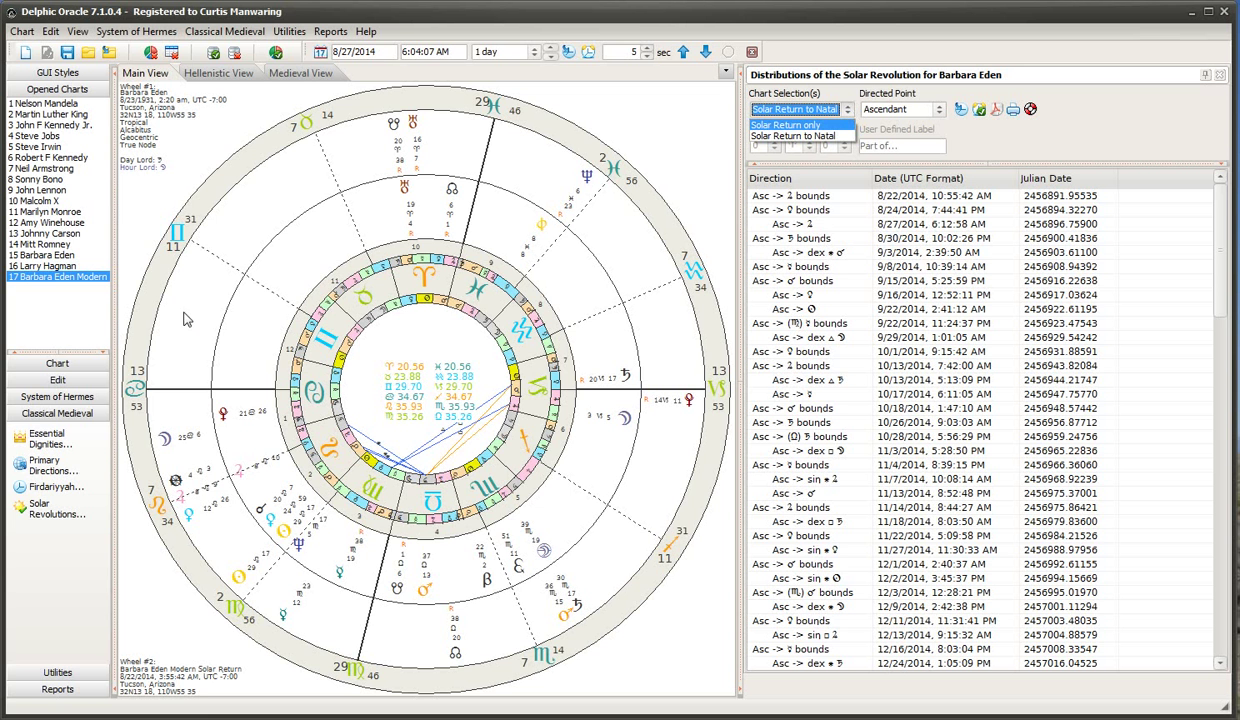
{"action": "left_click", "coordinate": [301, 35]}
{"action": "left_click", "coordinate": [301, 35]}
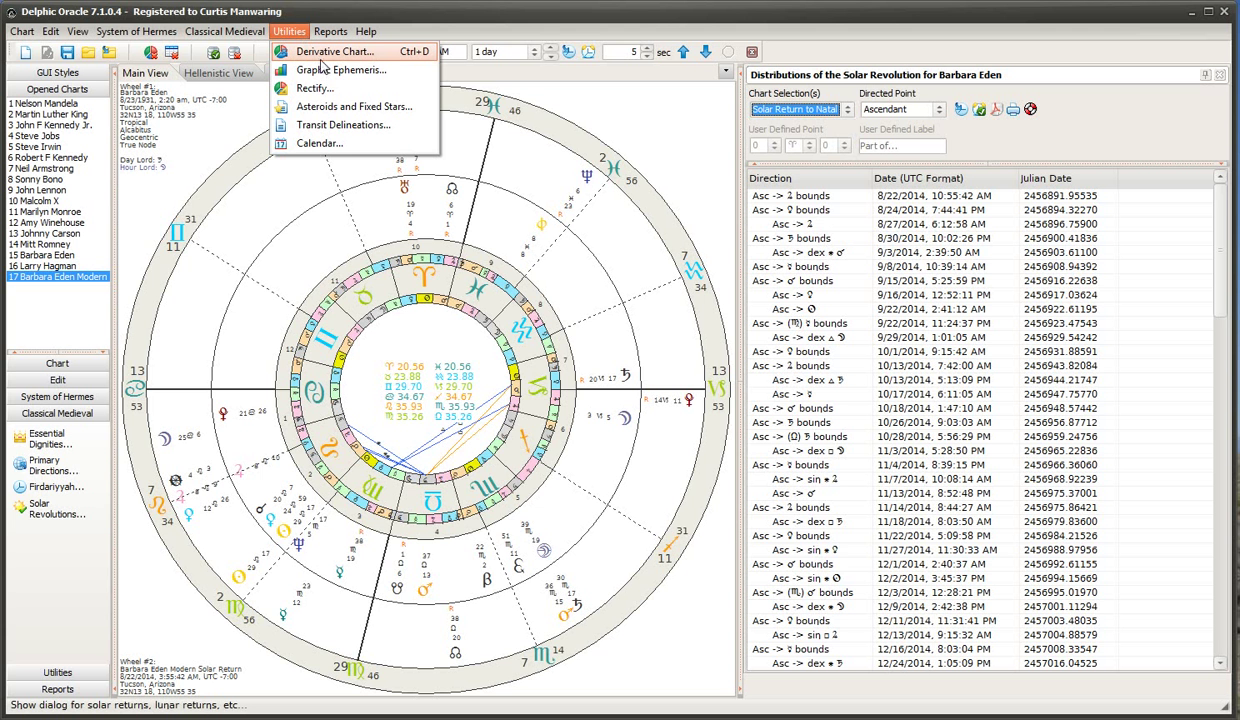
{"action": "left_click", "coordinate": [328, 54]}
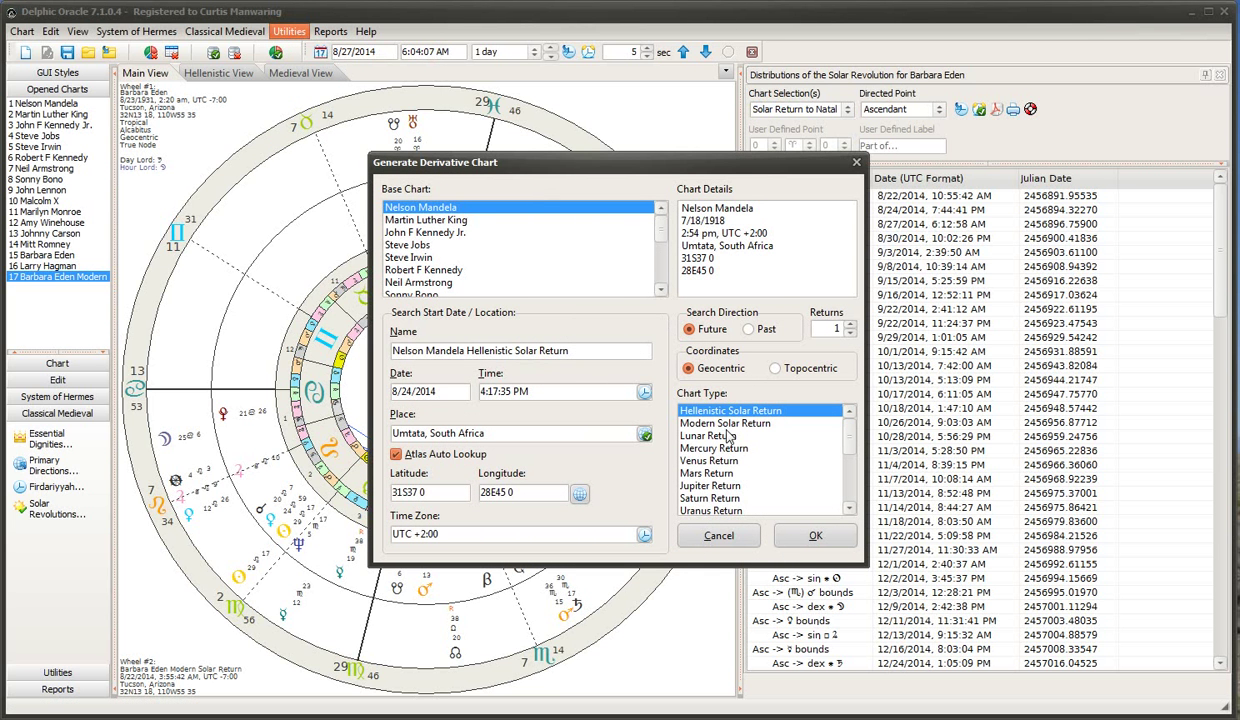
{"action": "left_click", "coordinate": [714, 424]}
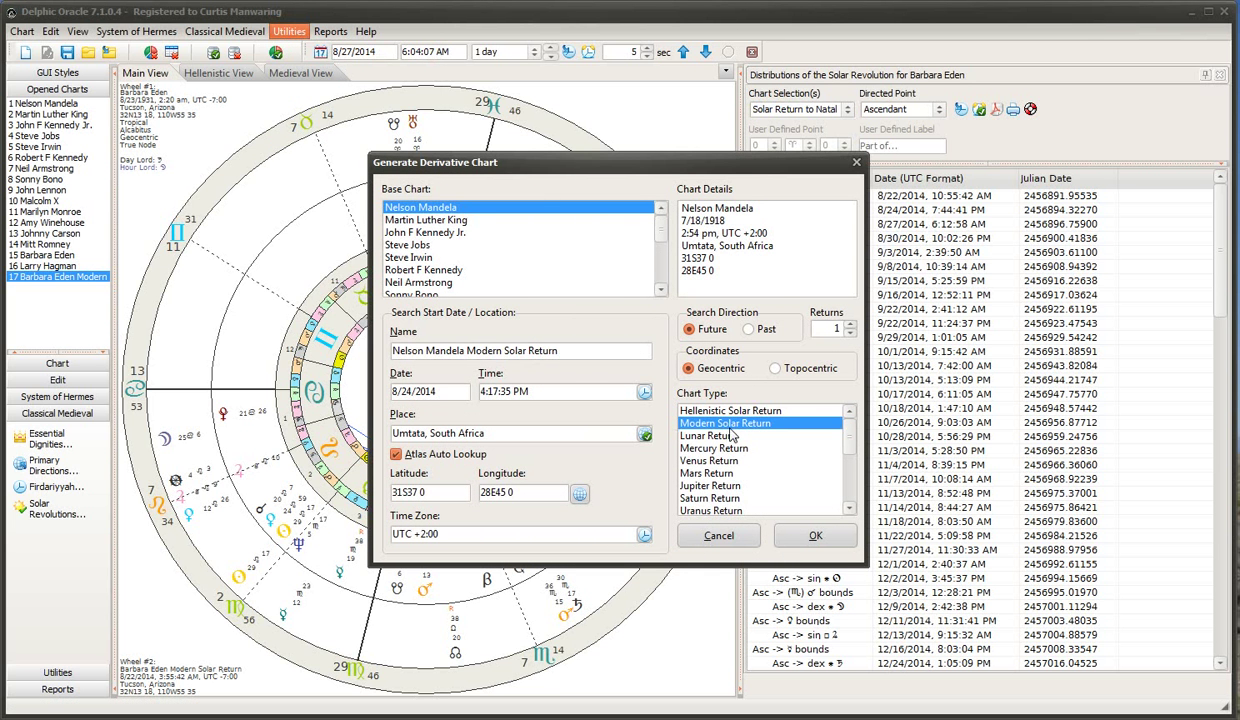
{"action": "left_click", "coordinate": [718, 536]}
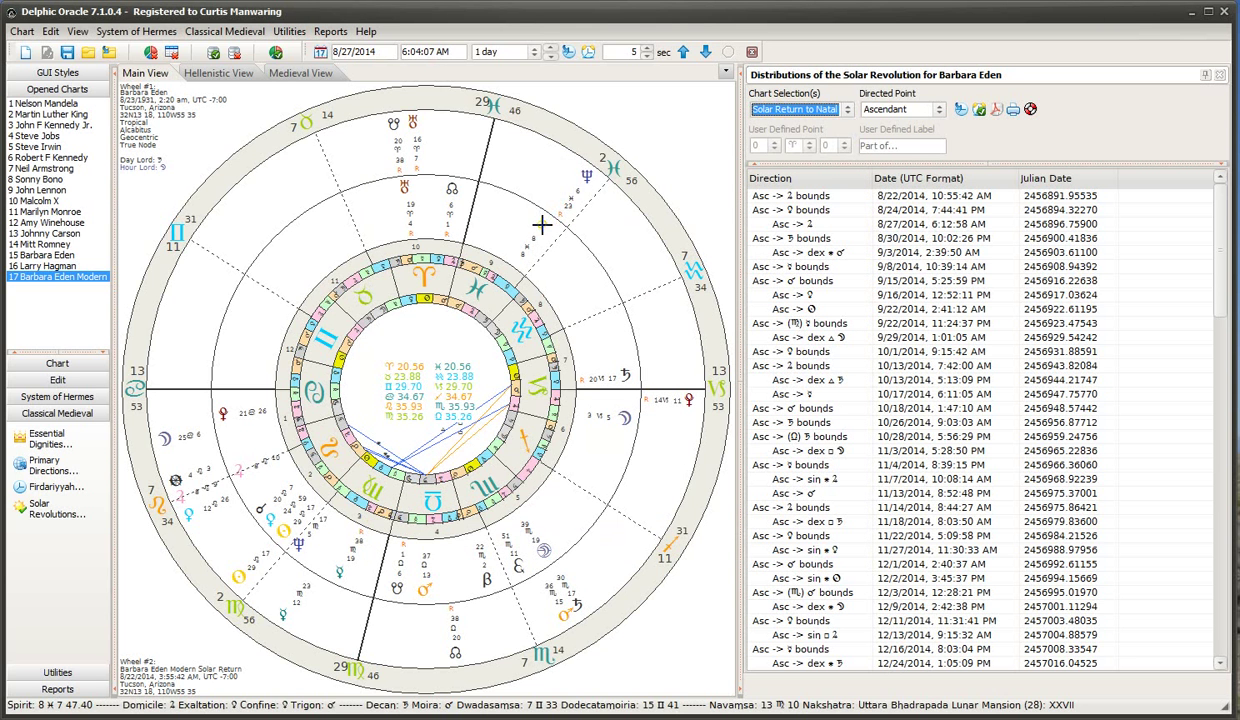
{"action": "mouse_move", "coordinate": [541, 226]}
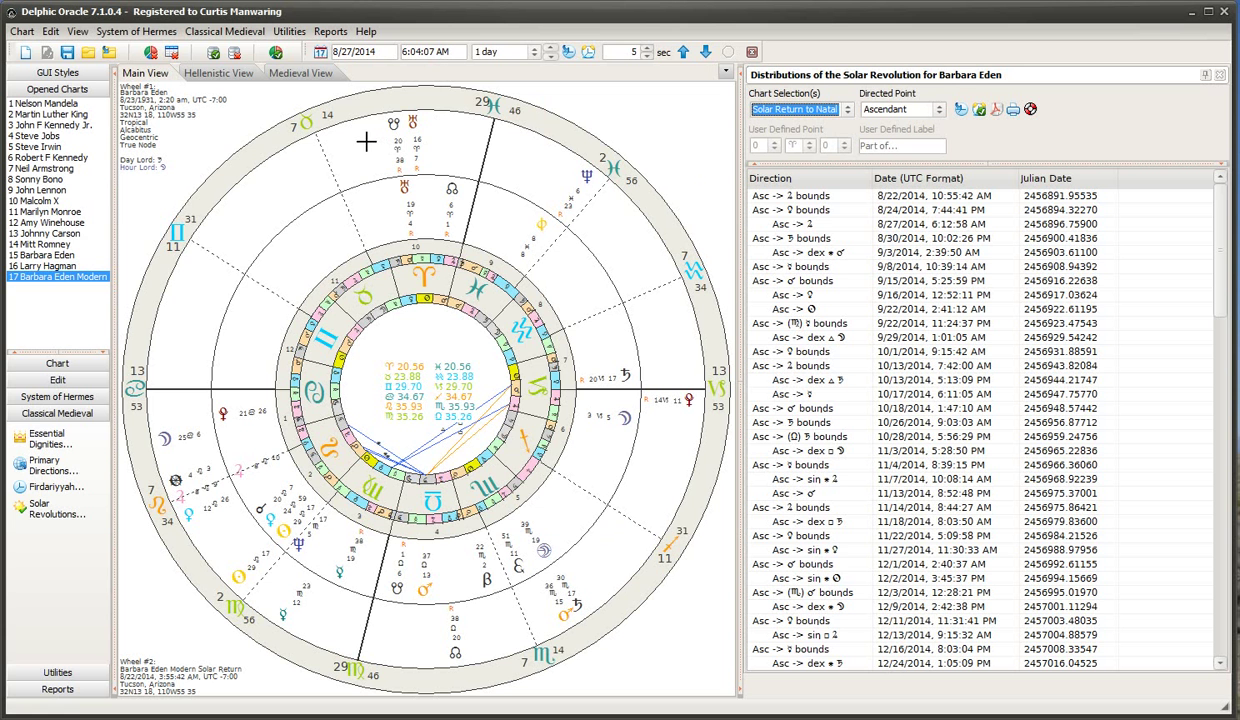
{"action": "mouse_move", "coordinate": [412, 121]}
{"action": "mouse_move", "coordinate": [586, 428]}
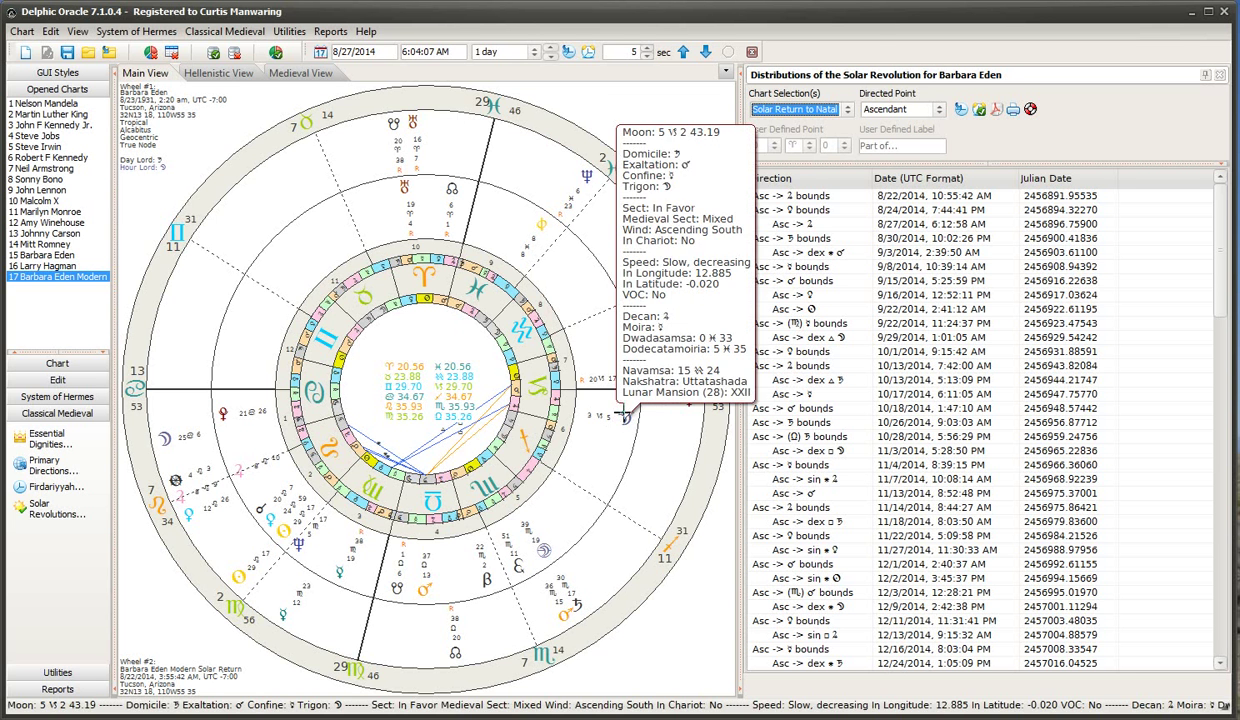